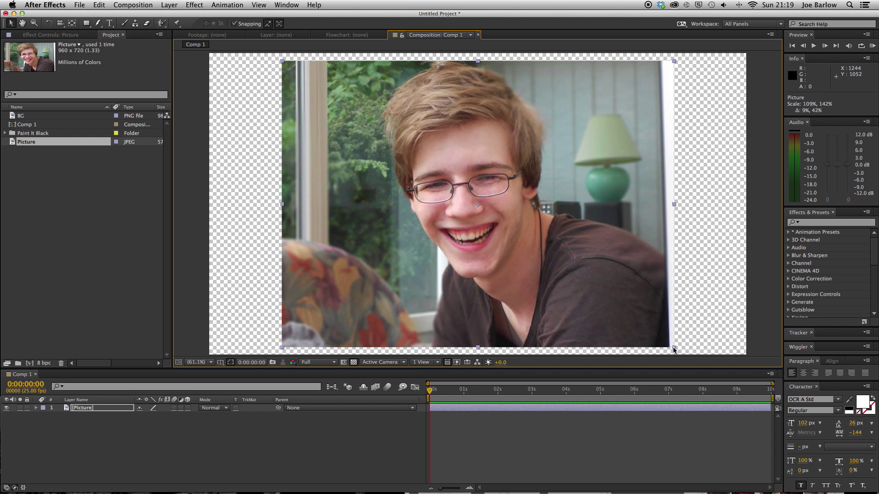
# Move the picture right to about (931, 576) and fully desaturate it with a Hue/Saturation effect at Master Saturation -100
pyautogui.moveTo(644, 311); pyautogui.dragTo(722, 320)
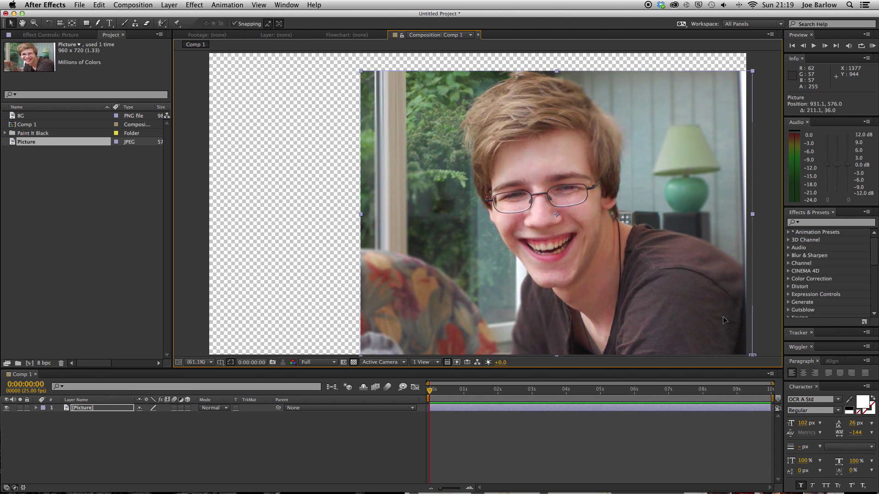
pyautogui.click(320, 271)
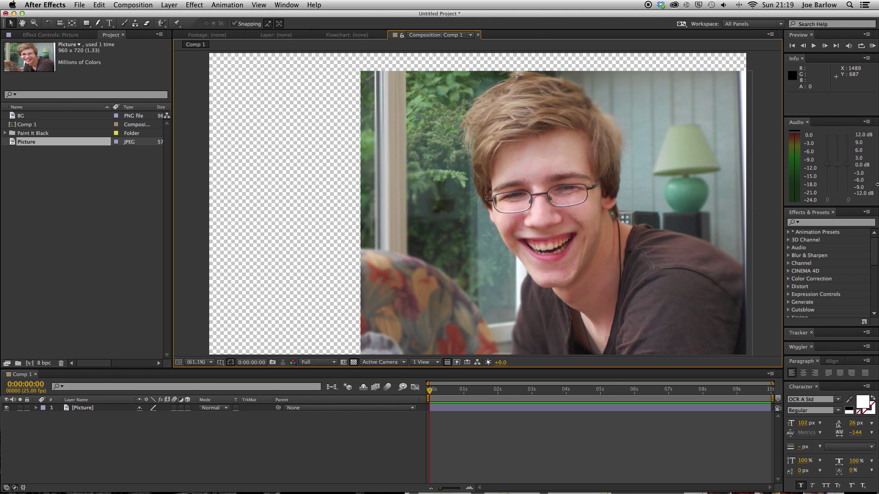
pyautogui.click(847, 222)
pyautogui.write('sat')
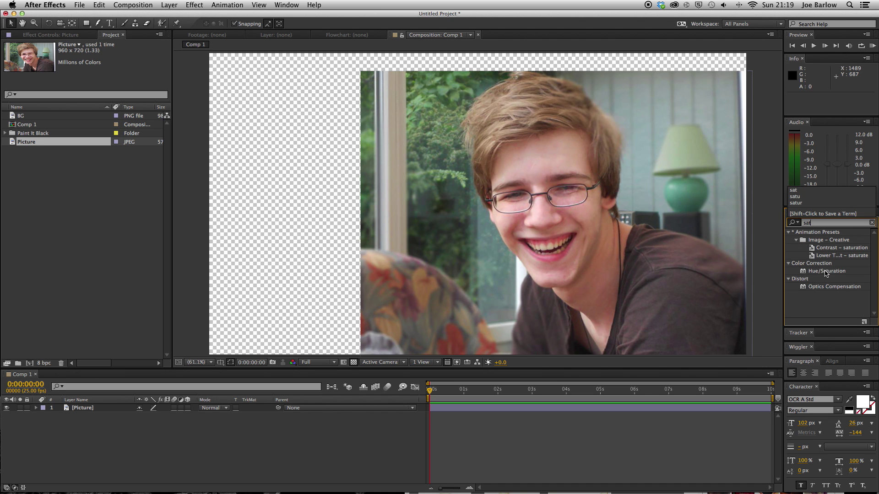
pyautogui.doubleClick(826, 272)
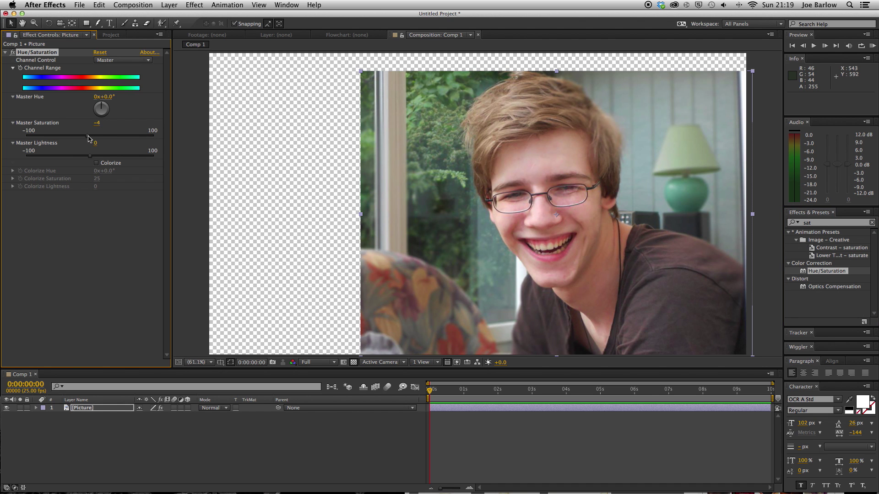
pyautogui.moveTo(88, 139); pyautogui.dragTo(2, 149)
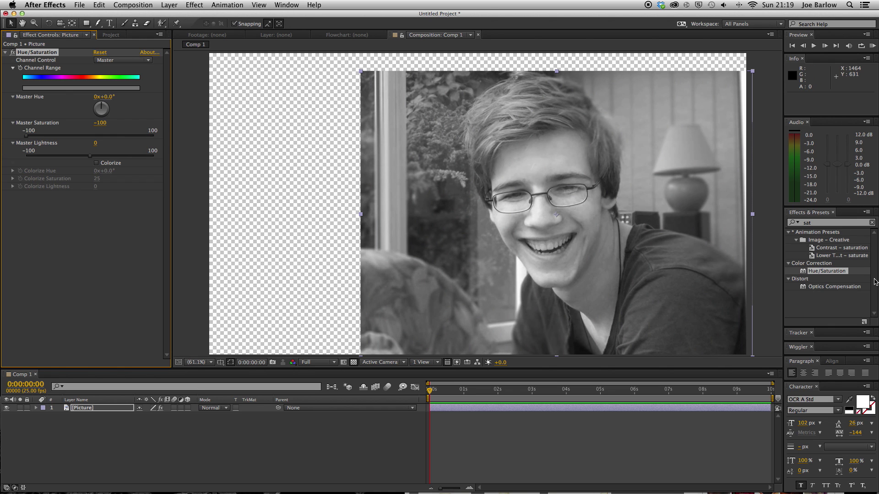
# Apply a Curves effect to the picture and boost contrast by pulling the white point inward and lowering the midtones
pyautogui.click(823, 225)
pyautogui.write('c')
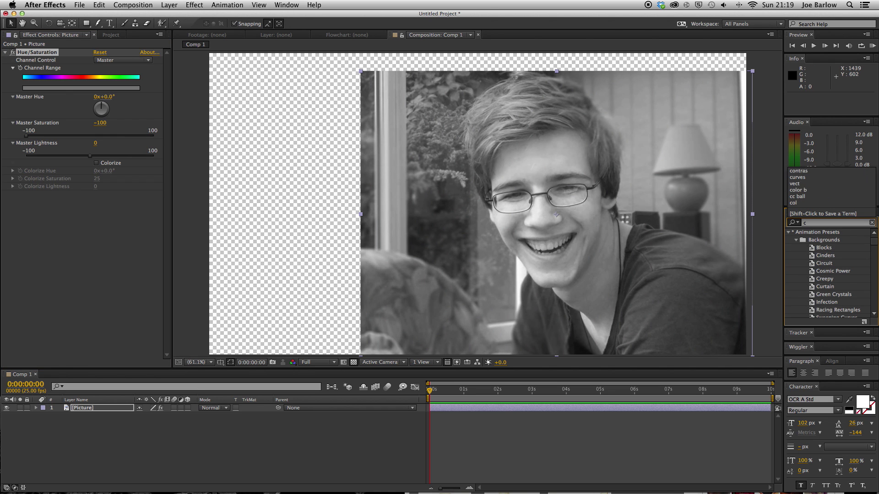
pyautogui.write('urves')
pyautogui.moveTo(813, 265); pyautogui.dragTo(613, 220)
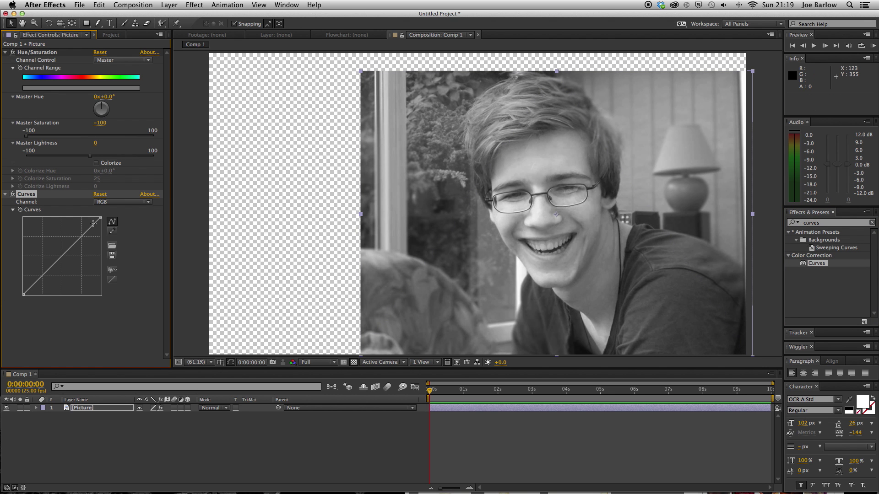
pyautogui.moveTo(101, 219); pyautogui.dragTo(81, 218)
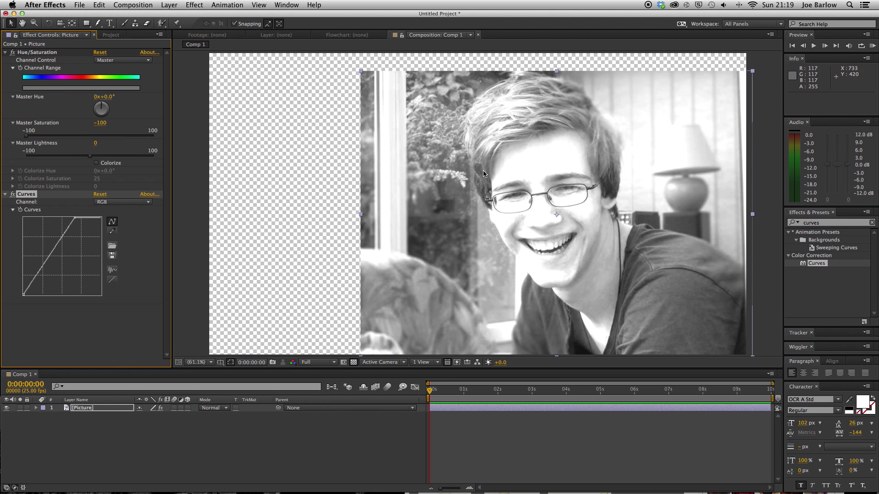
pyautogui.moveTo(50, 254); pyautogui.dragTo(51, 263)
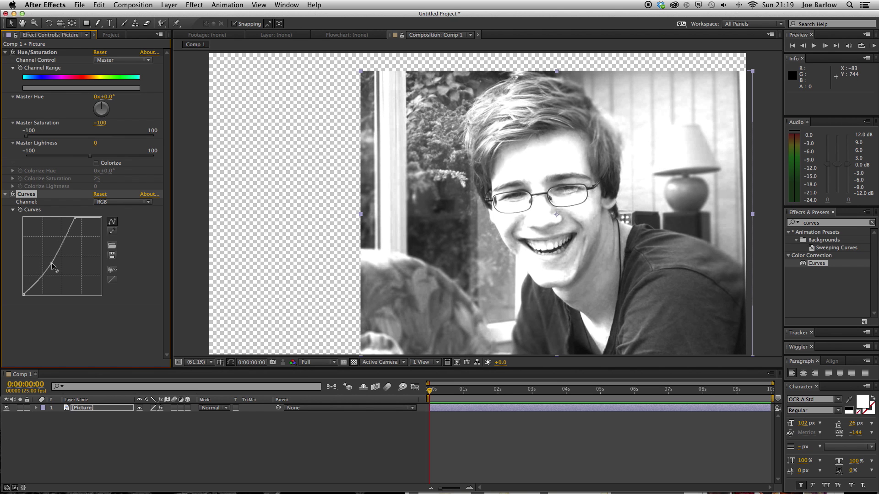
pyautogui.moveTo(74, 219); pyautogui.dragTo(69, 218)
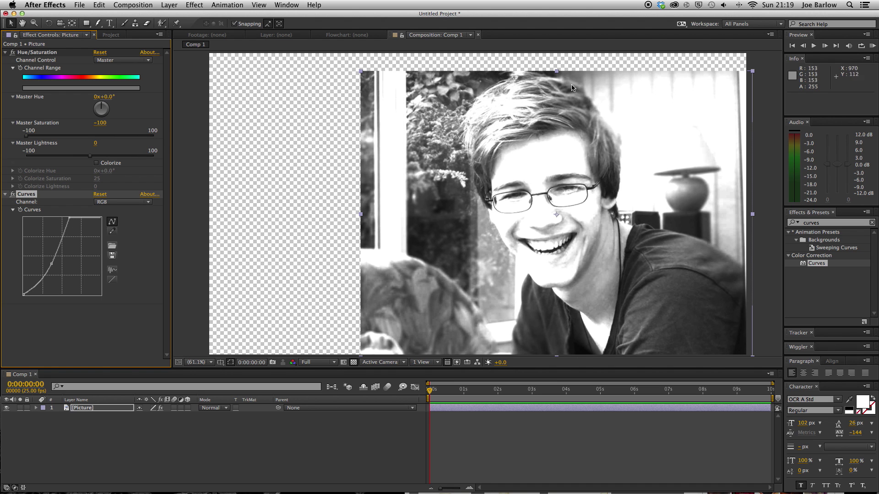
pyautogui.click(384, 439)
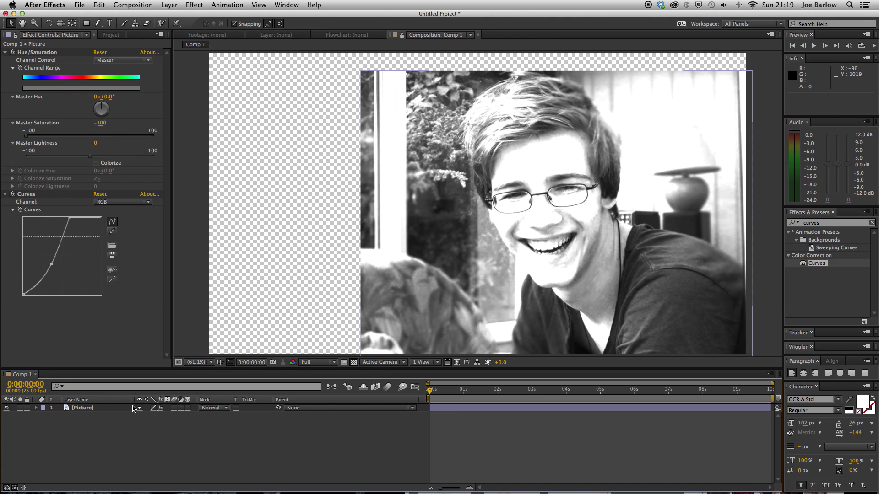
# Create a white 1440 x 1080 px solid and place it beneath the picture layer
pyautogui.click(168, 4)
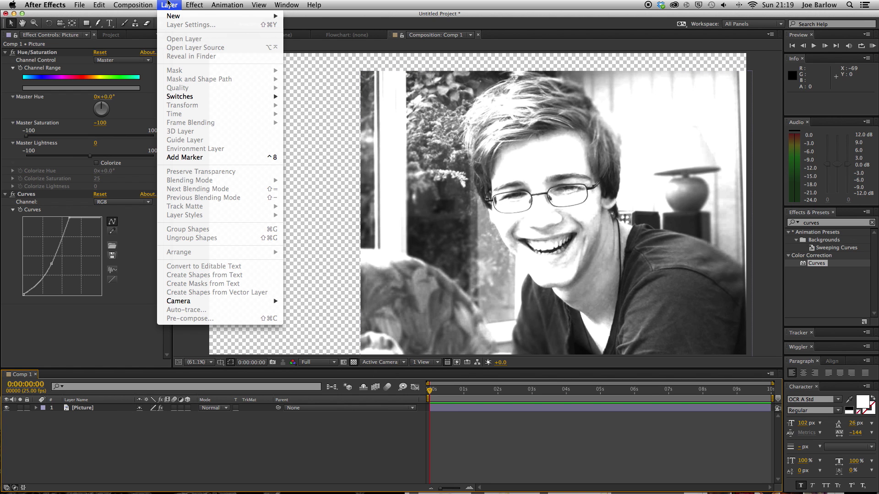
pyautogui.moveTo(174, 15)
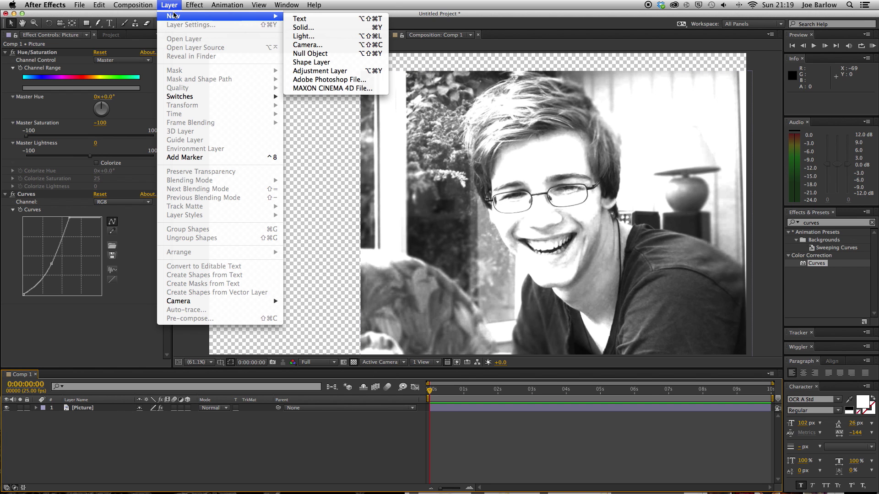
pyautogui.click(316, 27)
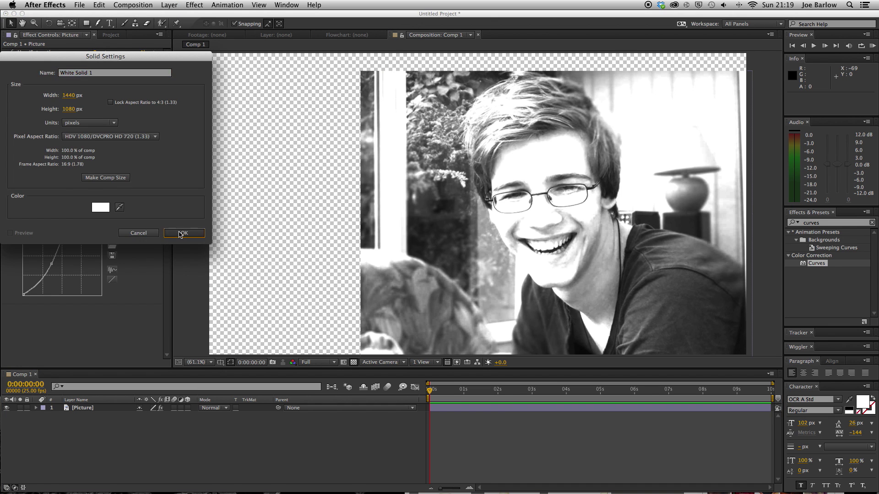
pyautogui.click(184, 233)
pyautogui.moveTo(100, 410)
pyautogui.mouseDown()
pyautogui.moveTo(101, 424)
pyautogui.moveTo(110, 403)
pyautogui.mouseUp()
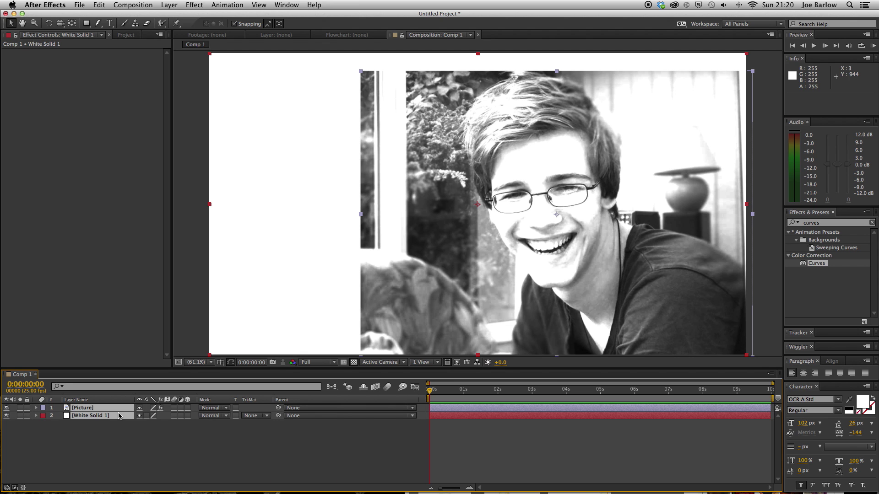
# Pre-compose the picture and white solid layers into a new composition named ME
pyautogui.press('super+shift+c')
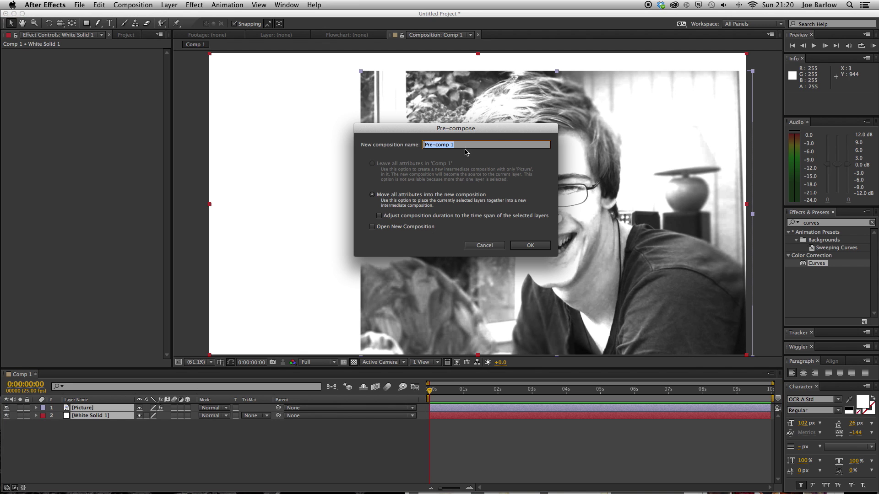
pyautogui.write('ME')
pyautogui.press('Return')
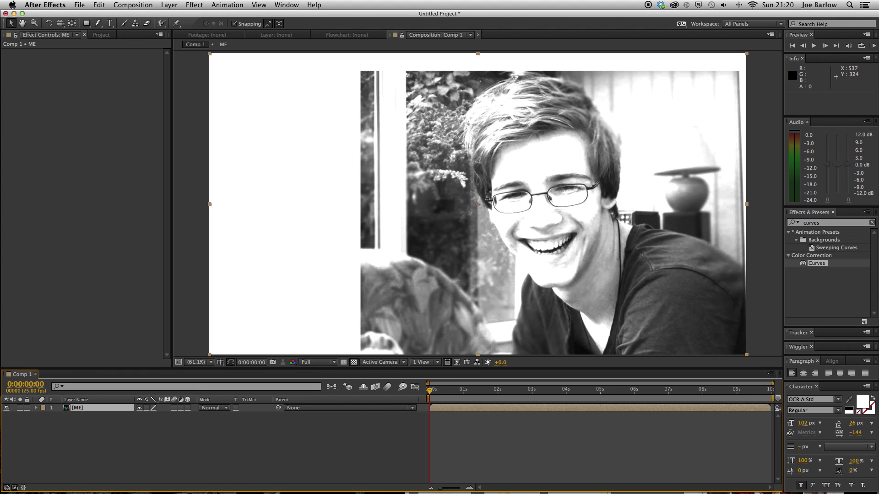
pyautogui.click(132, 465)
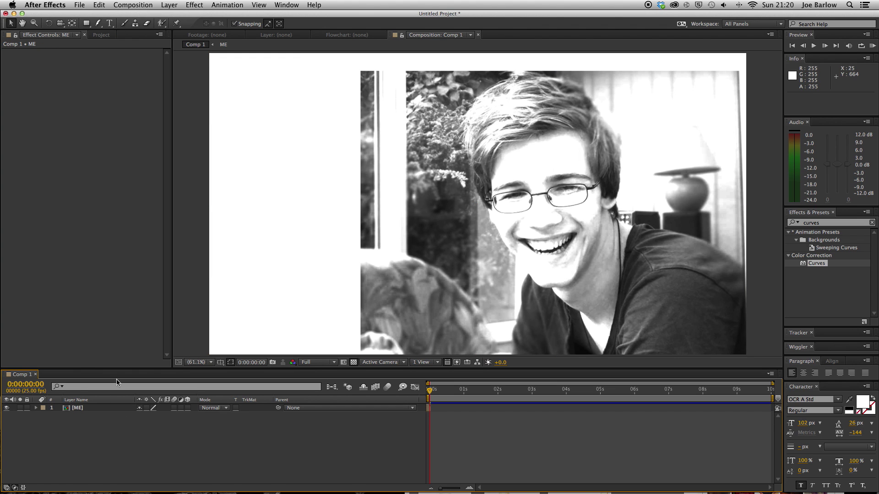
# Add the BG image to the composition beneath the ME layer
pyautogui.click(101, 35)
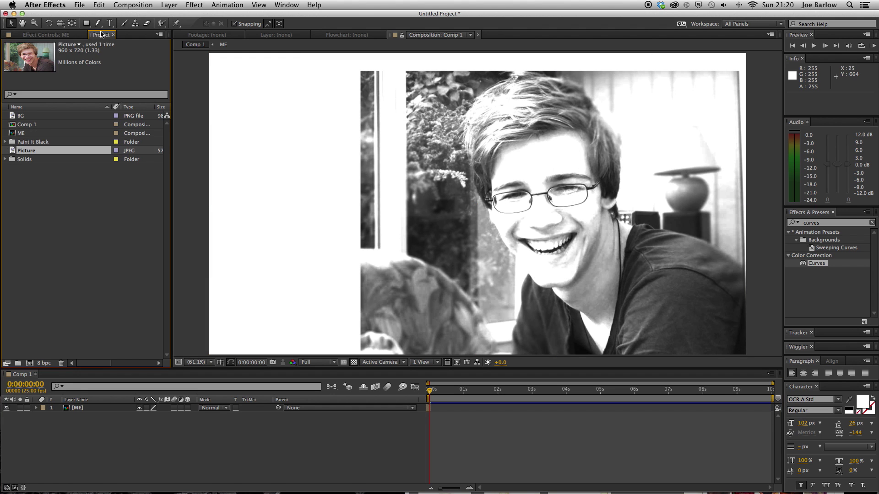
pyautogui.click(33, 117)
pyautogui.moveTo(21, 117); pyautogui.dragTo(99, 432)
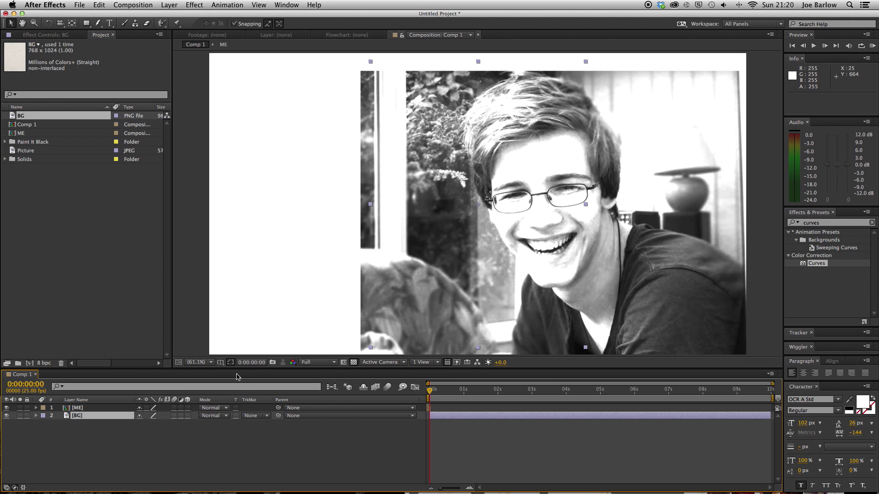
# With the ME layer temporarily hidden, rotate the BG layer a quarter turn and scale it to 191% to fill the frame
pyautogui.click(7, 408)
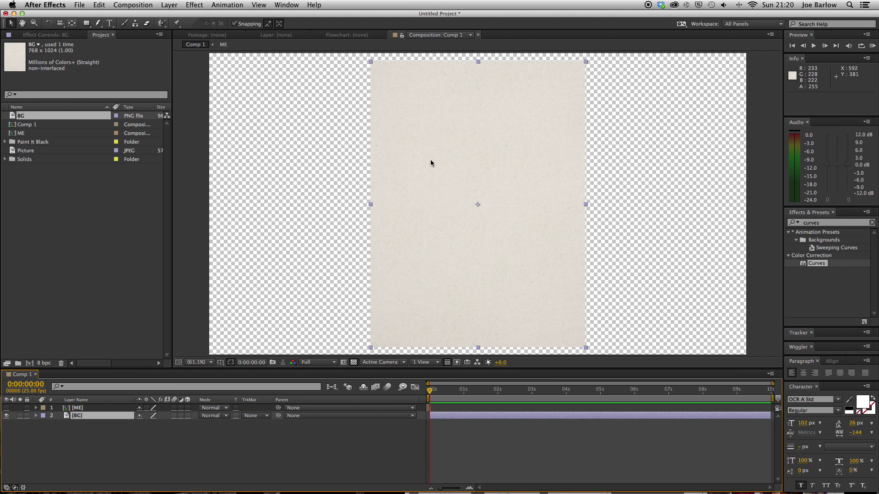
pyautogui.press('w')
pyautogui.moveTo(457, 179); pyautogui.dragTo(521, 188)
pyautogui.press('v')
pyautogui.press('s')
pyautogui.moveTo(149, 425); pyautogui.dragTo(189, 421)
pyautogui.click(187, 440)
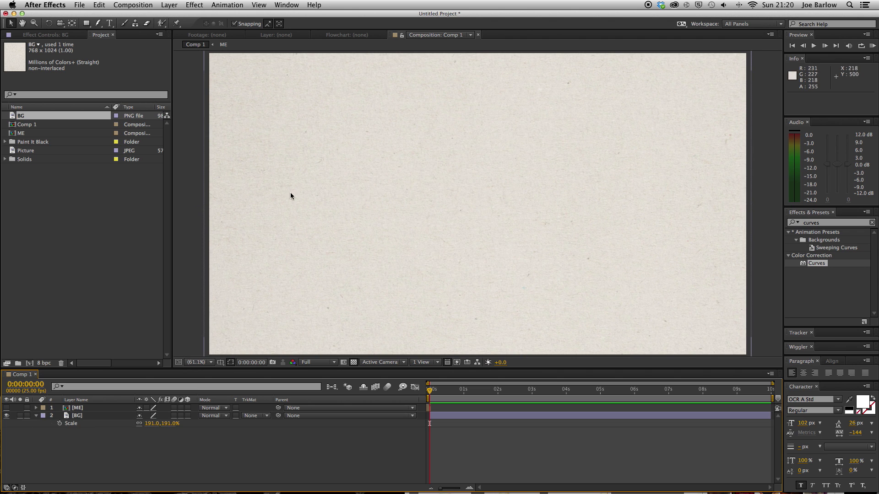
pyautogui.click(6, 407)
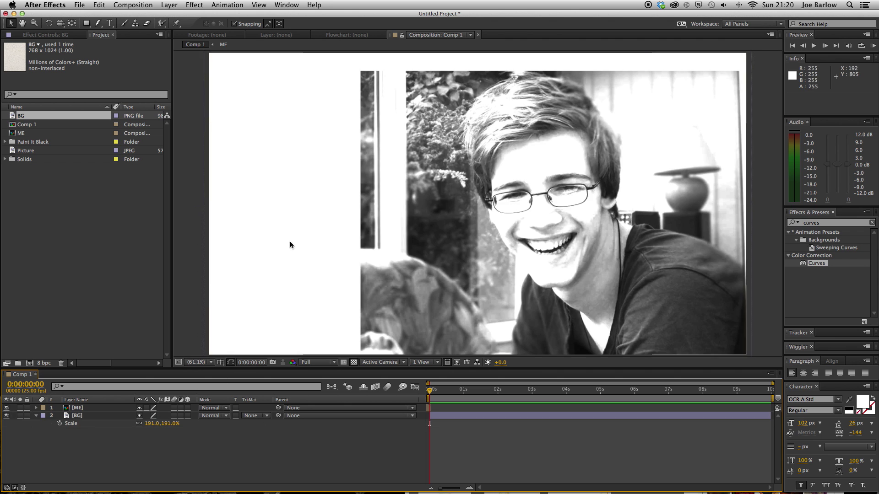
# Add Watery Texture.png from the Paint It Black folder above ME, scale it to 23%, and place it in the frame's upper-left corner
pyautogui.click(92, 416)
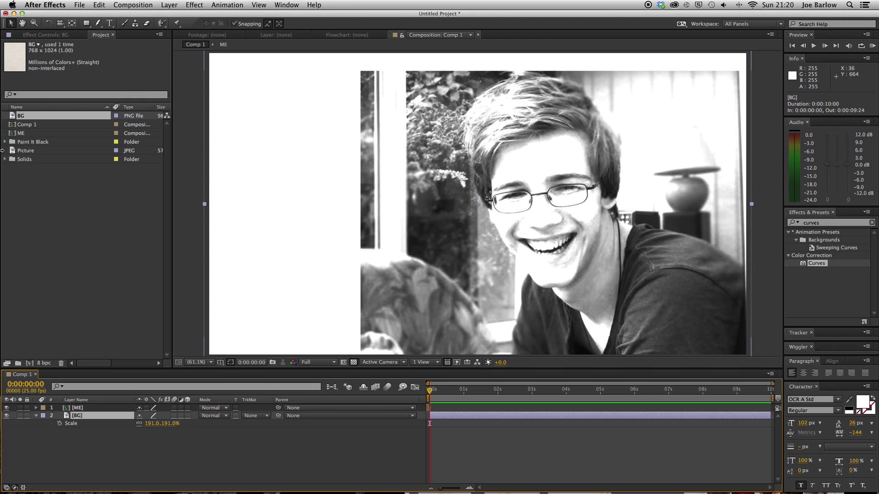
pyautogui.click(5, 142)
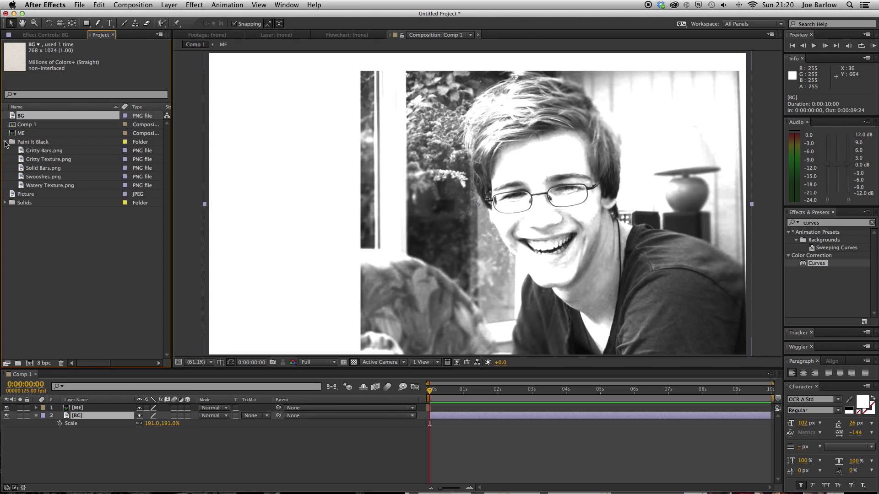
pyautogui.click(40, 143)
pyautogui.click(50, 186)
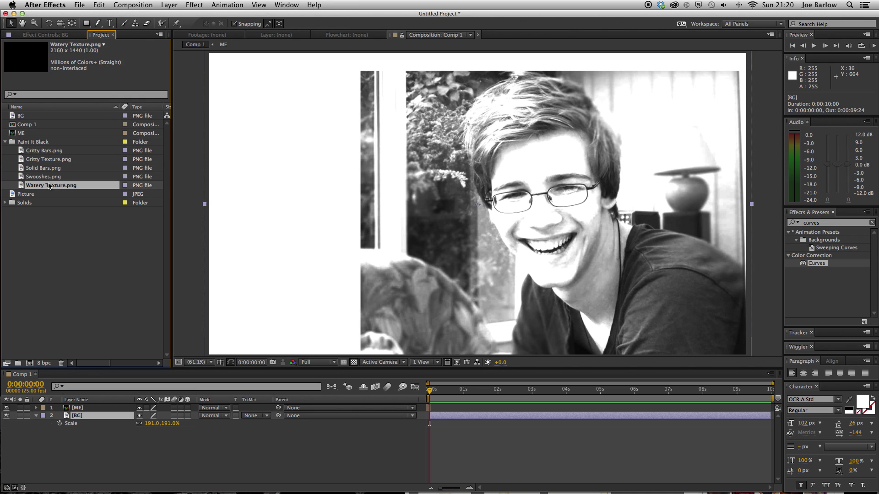
pyautogui.moveTo(36, 188); pyautogui.dragTo(350, 186)
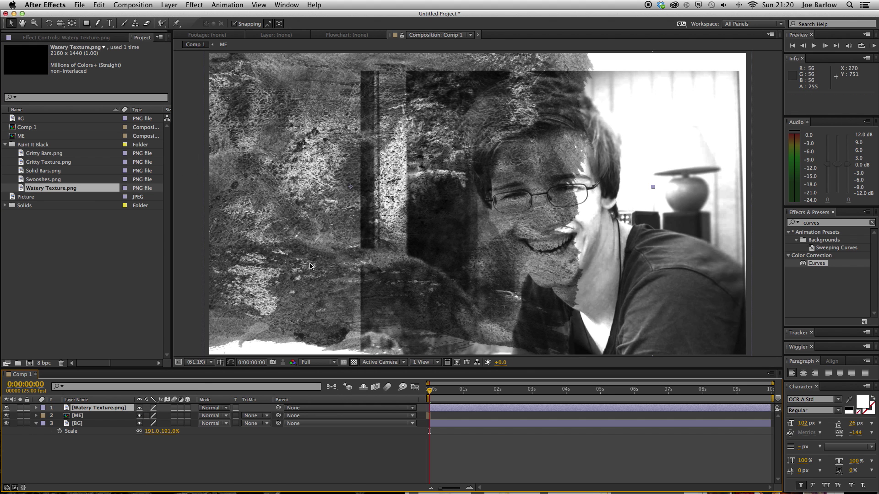
pyautogui.click(128, 412)
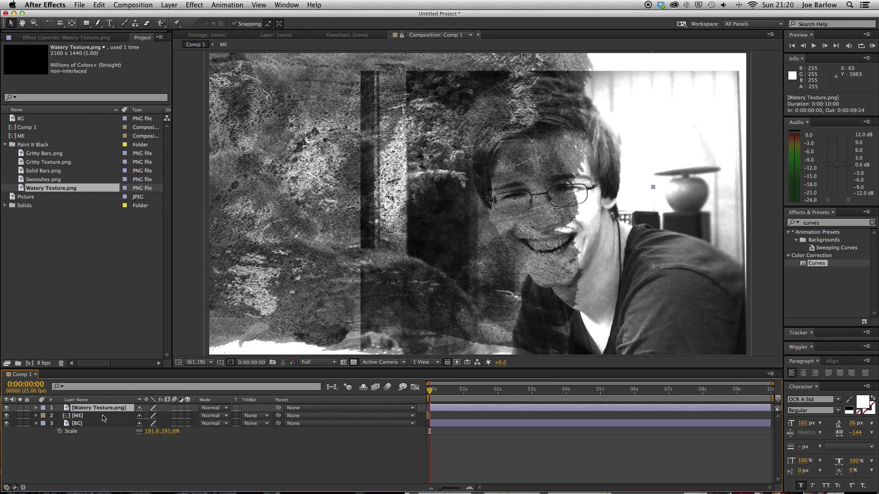
pyautogui.press('s')
pyautogui.moveTo(151, 417)
pyautogui.mouseDown()
pyautogui.moveTo(126, 420)
pyautogui.moveTo(145, 417)
pyautogui.moveTo(138, 417)
pyautogui.mouseUp()
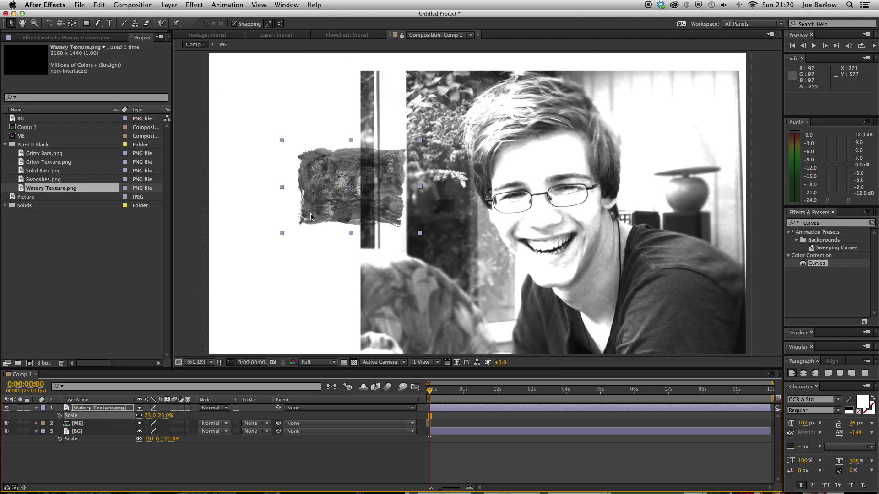
pyautogui.moveTo(295, 213); pyautogui.dragTo(249, 139)
# Add Swooshes.png as the top layer, scale it to 34%, and place it below the watery texture at about (238, 614)
pyautogui.moveTo(77, 181); pyautogui.dragTo(333, 222)
pyautogui.press('s')
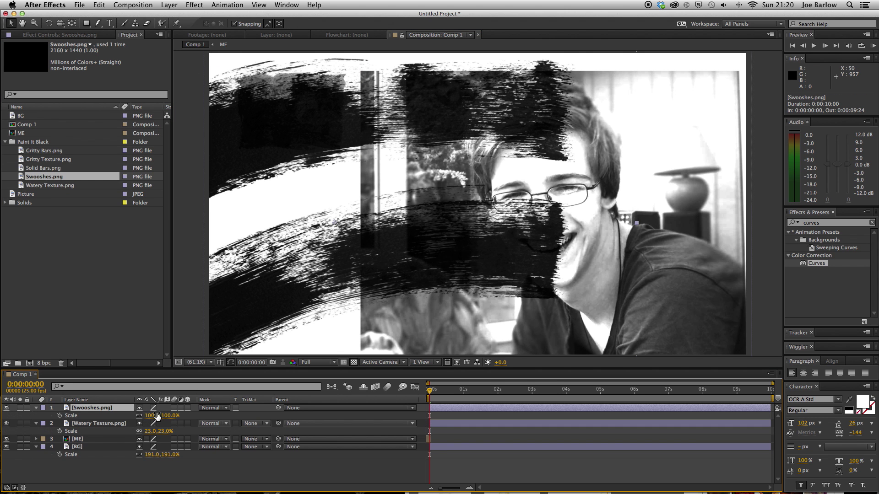
pyautogui.moveTo(151, 416); pyautogui.dragTo(120, 416)
pyautogui.moveTo(300, 246); pyautogui.dragTo(273, 249)
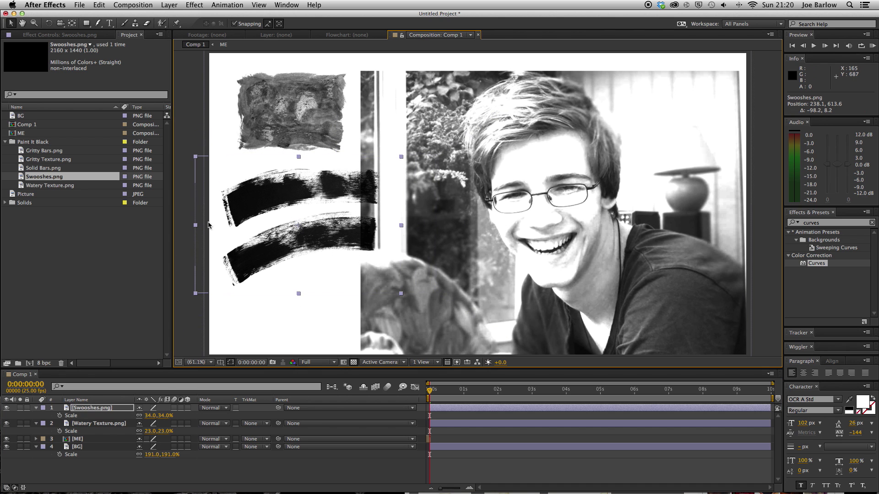
# Add Gritty Bars.png at 25% scale below the swooshes, at about (225, 895), and nudge the swooshes up and left to make room
pyautogui.click(61, 170)
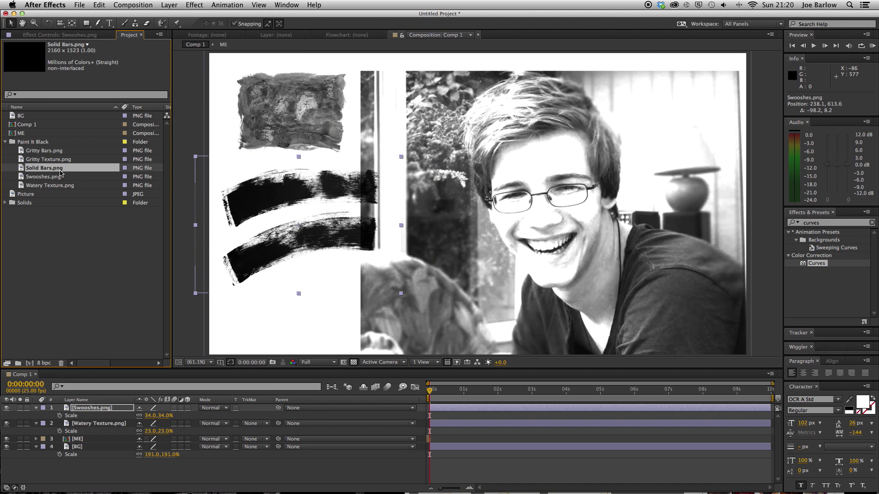
pyautogui.click(36, 152)
pyautogui.moveTo(45, 153); pyautogui.dragTo(116, 417)
pyautogui.press('s')
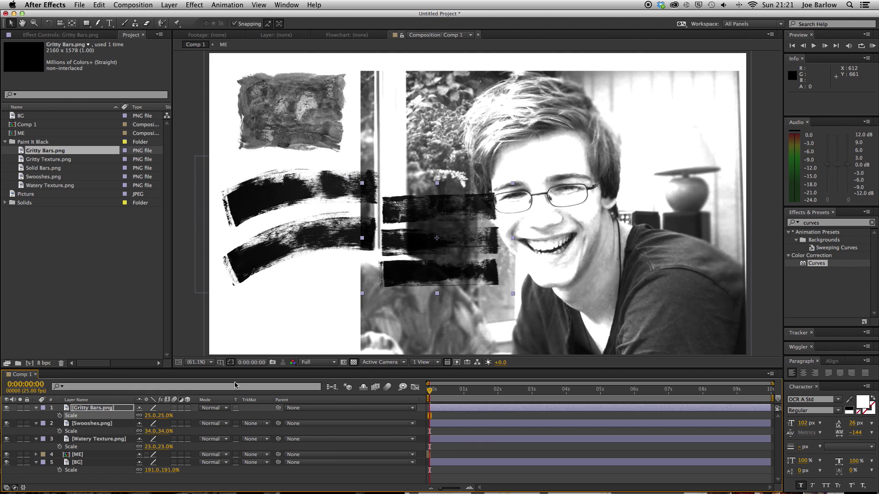
pyautogui.moveTo(435, 215); pyautogui.dragTo(304, 280)
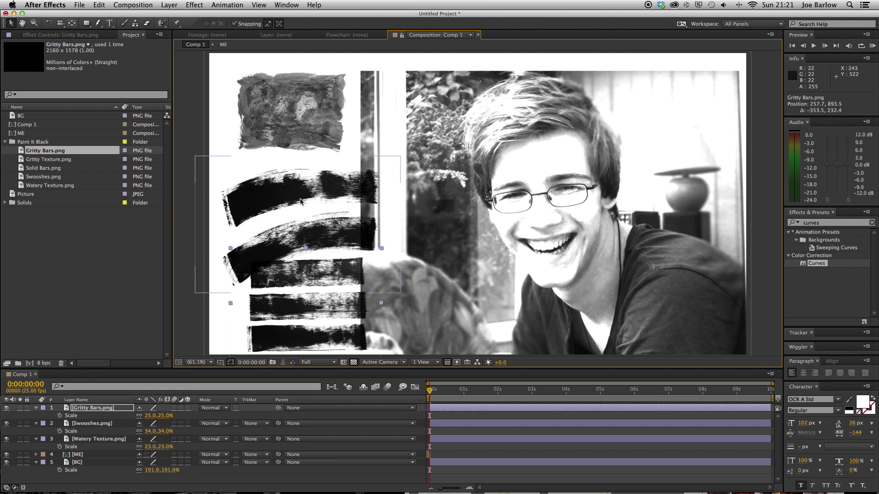
pyautogui.moveTo(300, 200); pyautogui.dragTo(293, 186)
pyautogui.moveTo(324, 271); pyautogui.dragTo(311, 271)
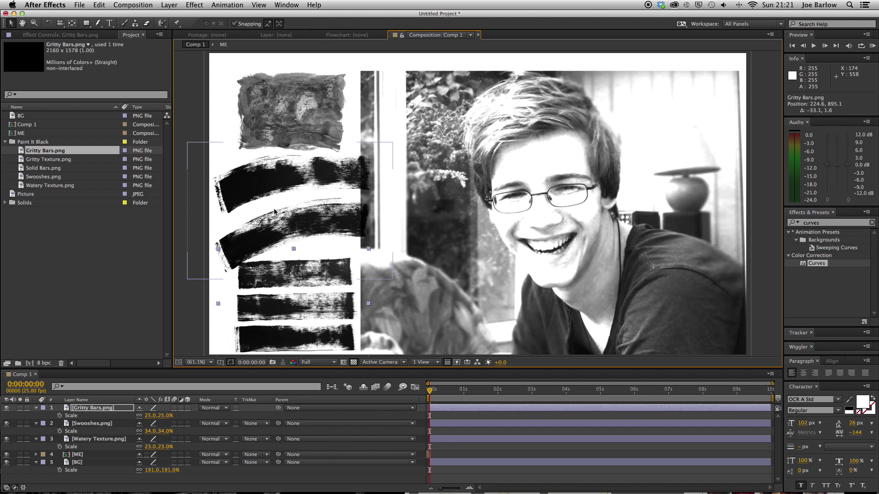
# Nudge the swooshes slightly upward and move the watery texture up to about (215, 180)
pyautogui.moveTo(274, 213); pyautogui.dragTo(275, 206)
pyautogui.moveTo(274, 116); pyautogui.dragTo(272, 107)
# Draw a closed four-point Pen mask on Gritty Bars.png around its middle bar so only that bar shows
pyautogui.moveTo(98, 23); pyautogui.dragTo(122, 24)
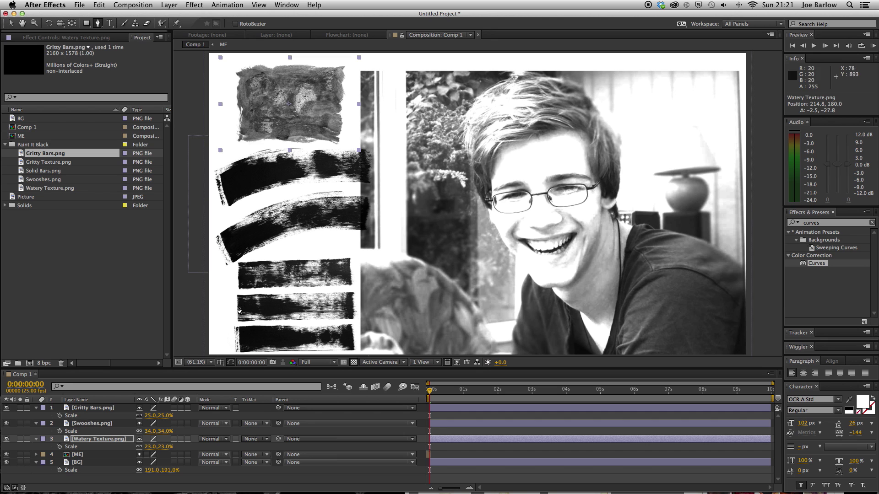
pyautogui.click(93, 408)
pyautogui.click(229, 292)
pyautogui.click(228, 323)
pyautogui.click(358, 324)
pyautogui.click(228, 292)
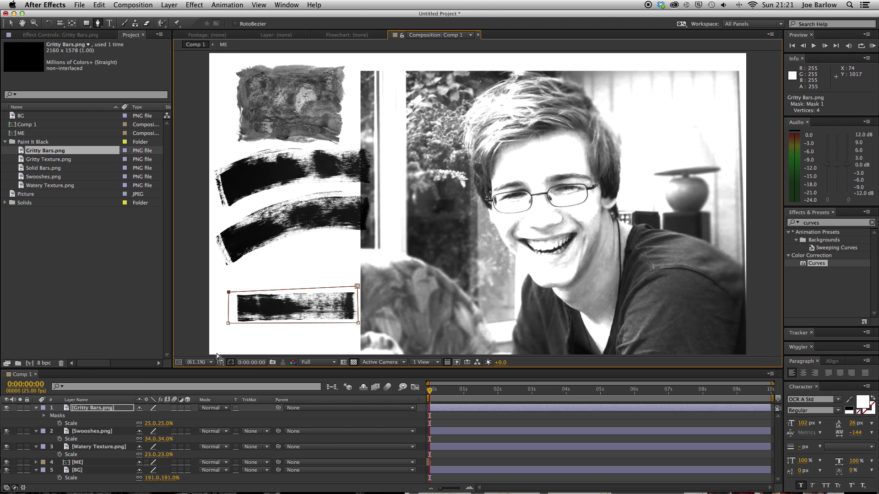
# Draw a closed six-point Pen mask on Swooshes.png around the lower swoosh so only that stroke shows
pyautogui.press('v')
pyautogui.click(98, 432)
pyautogui.click(97, 24)
pyautogui.click(229, 274)
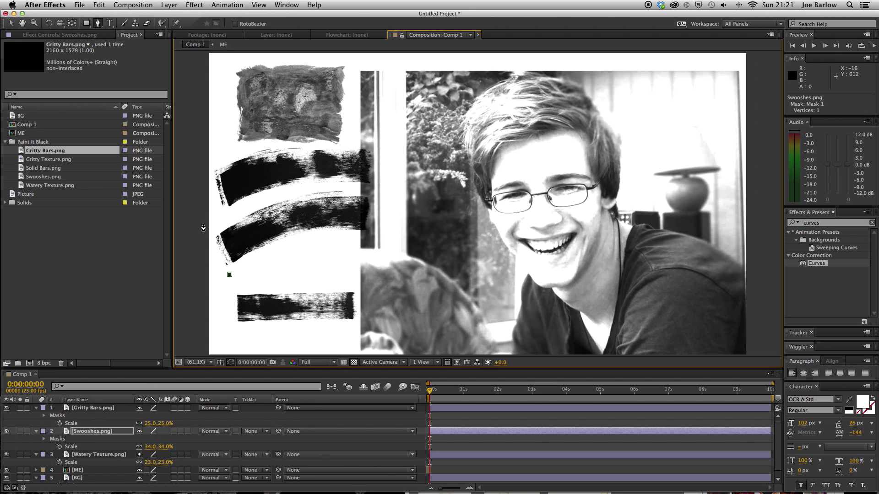
pyautogui.click(290, 191)
pyautogui.click(376, 189)
pyautogui.click(371, 237)
pyautogui.moveTo(297, 241); pyautogui.dragTo(280, 250)
pyautogui.click(230, 274)
pyautogui.click(11, 23)
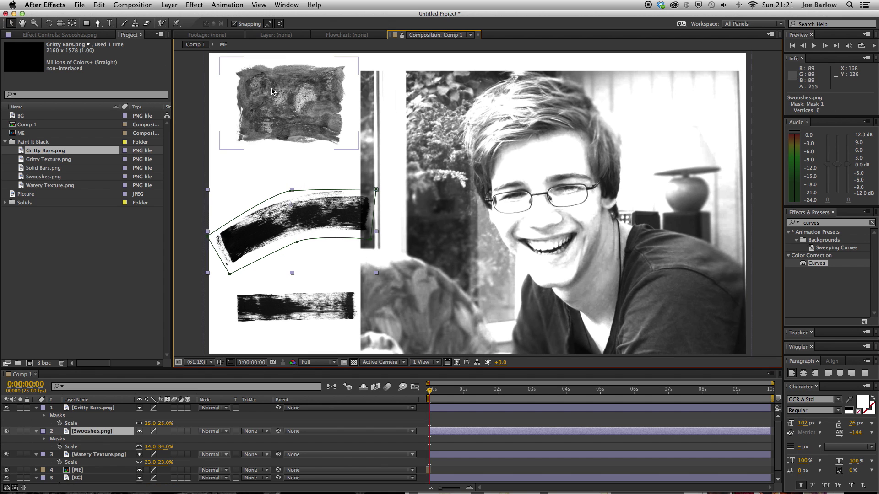
# Space out the watery texture, swoosh and bar in the white margin beside the photo, placing the swoosh at about (194, 478)
pyautogui.moveTo(275, 108); pyautogui.dragTo(266, 113)
pyautogui.click(271, 302)
pyautogui.moveTo(306, 212); pyautogui.dragTo(304, 196)
pyautogui.moveTo(301, 304); pyautogui.dragTo(285, 305)
pyautogui.moveTo(300, 206); pyautogui.dragTo(292, 203)
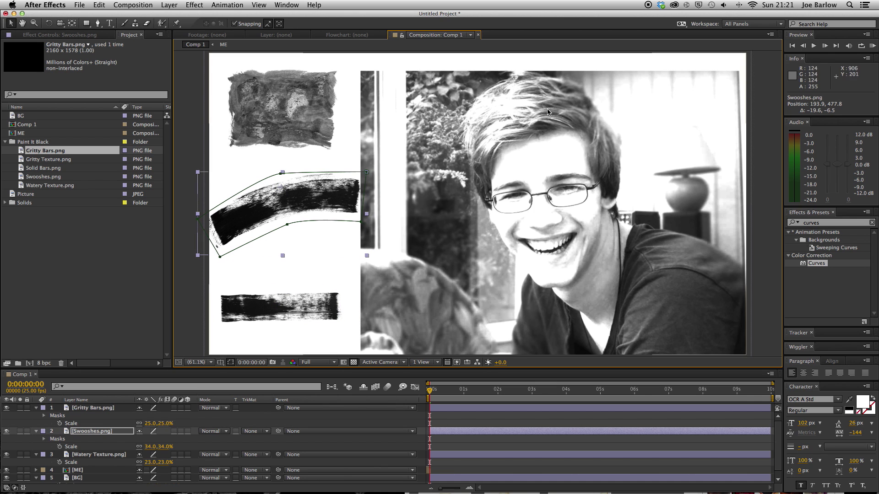
# Apply the Linear Wipe transition effect to Watery Texture.png, solo that layer, and move it to about (540, 442)
pyautogui.click(873, 222)
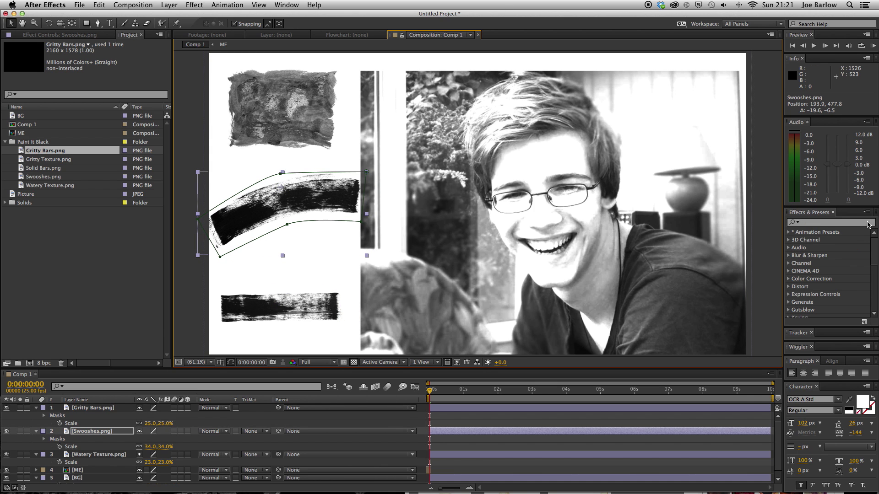
pyautogui.write('linear')
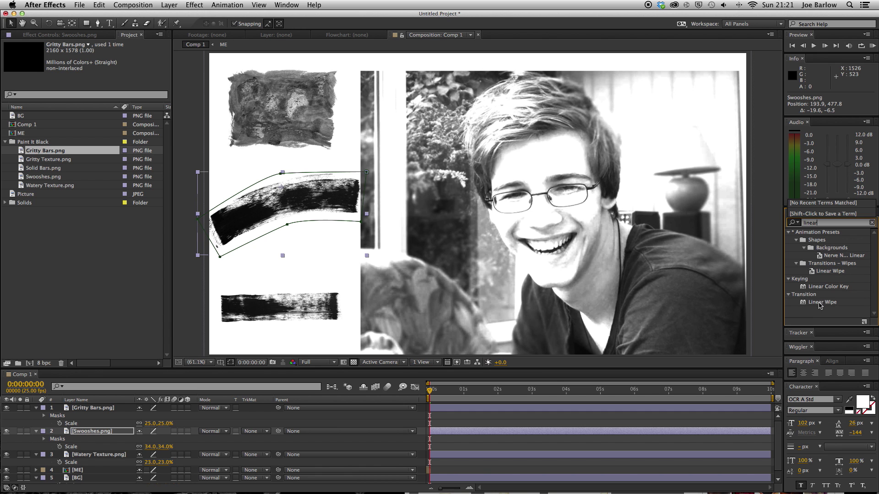
pyautogui.moveTo(820, 304); pyautogui.dragTo(247, 119)
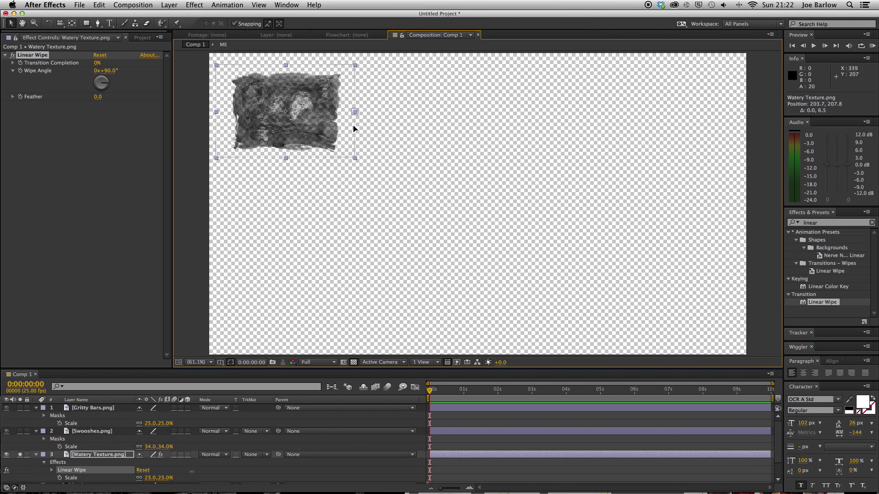
pyautogui.moveTo(354, 129); pyautogui.dragTo(423, 257)
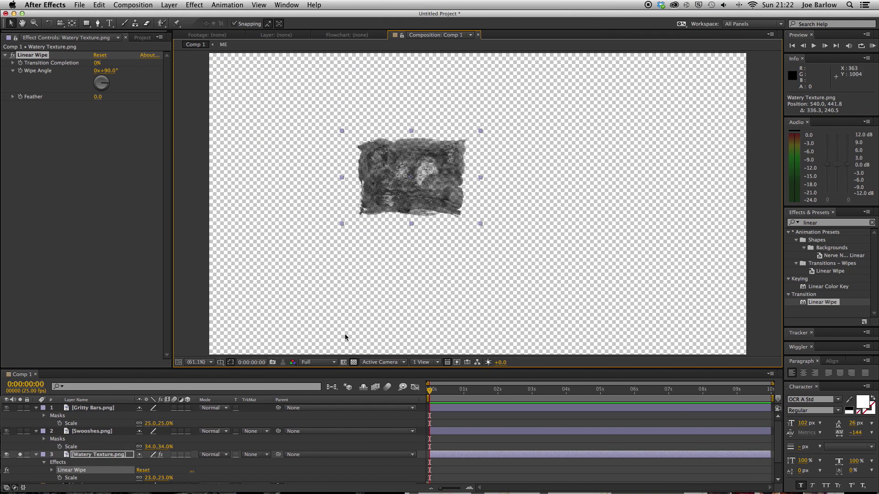
# Set the watery texture's Linear Wipe angle to 270° and its Transition Completion to 100%
pyautogui.moveTo(97, 64)
pyautogui.mouseDown()
pyautogui.moveTo(138, 64)
pyautogui.moveTo(90, 67)
pyautogui.mouseUp()
pyautogui.click(109, 71)
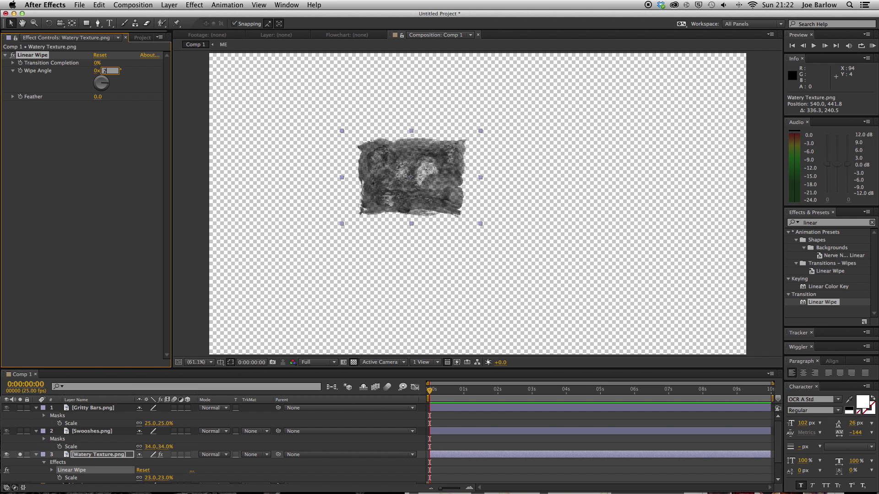
pyautogui.press('Return')
pyautogui.moveTo(114, 67); pyautogui.dragTo(157, 69)
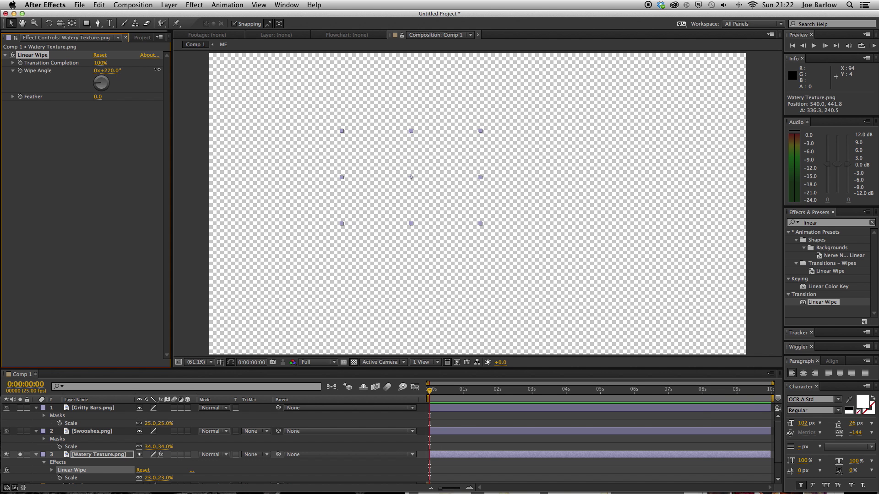
# Keyframe the watery texture's Transition Completion at 100% on 0:00:02:01 and at 0% five frames on, at 0:00:02:06
pyautogui.click(499, 397)
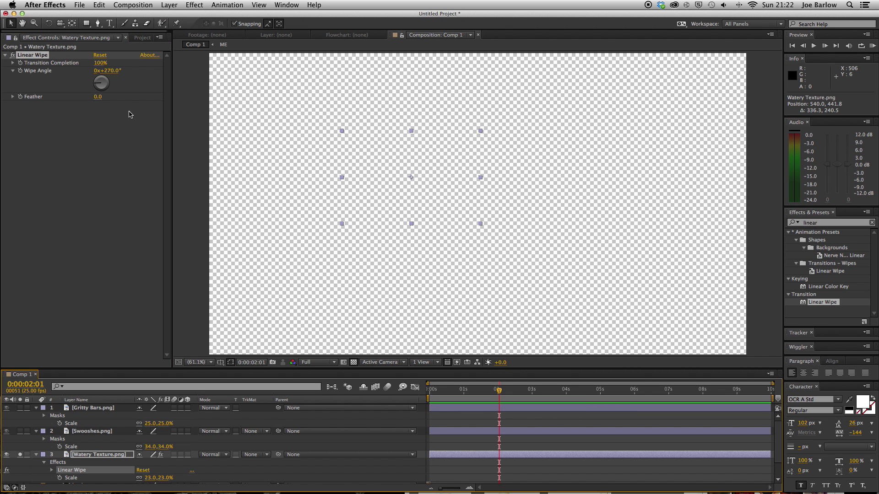
pyautogui.click(21, 67)
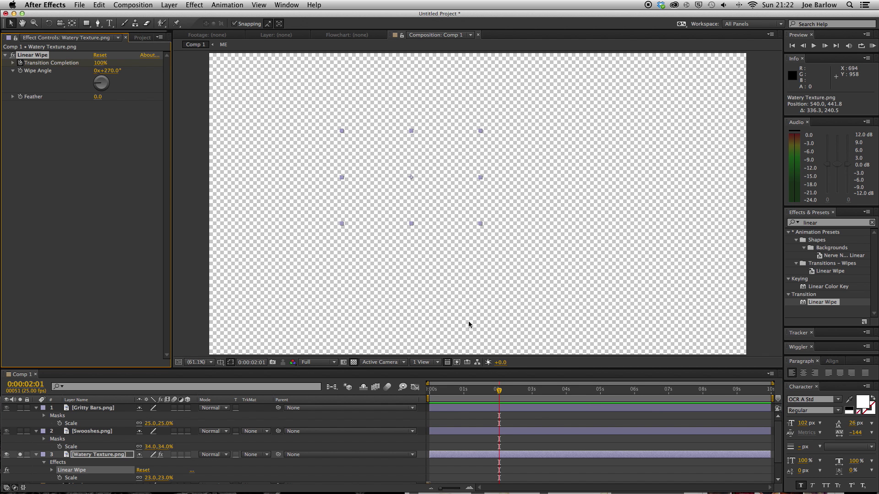
pyautogui.press('pagedown')
pyautogui.press('pagedown')
pyautogui.press('pagedown')
pyautogui.press('pagedown')
pyautogui.press('pagedown')
pyautogui.moveTo(101, 68); pyautogui.dragTo(56, 69)
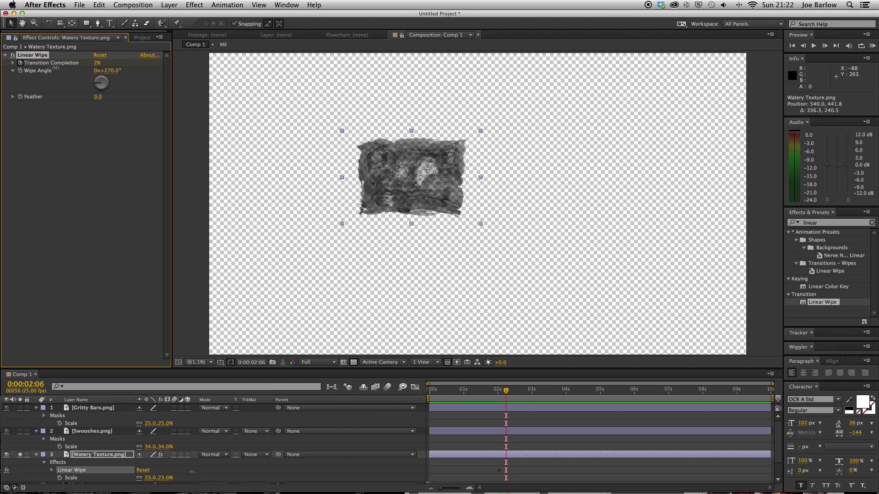
# Preview the watery texture's wipe, set the Linear Wipe feather to 80, and play the wipe again
pyautogui.click(492, 401)
pyautogui.press('space')
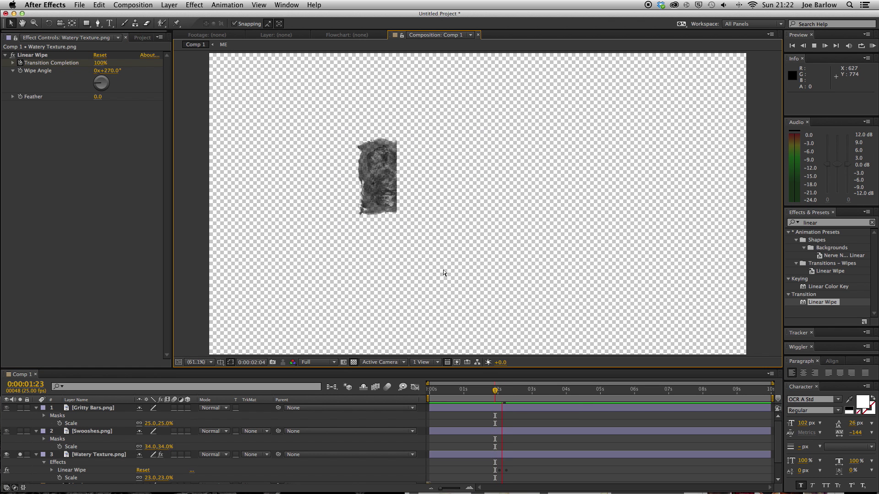
pyautogui.click(99, 97)
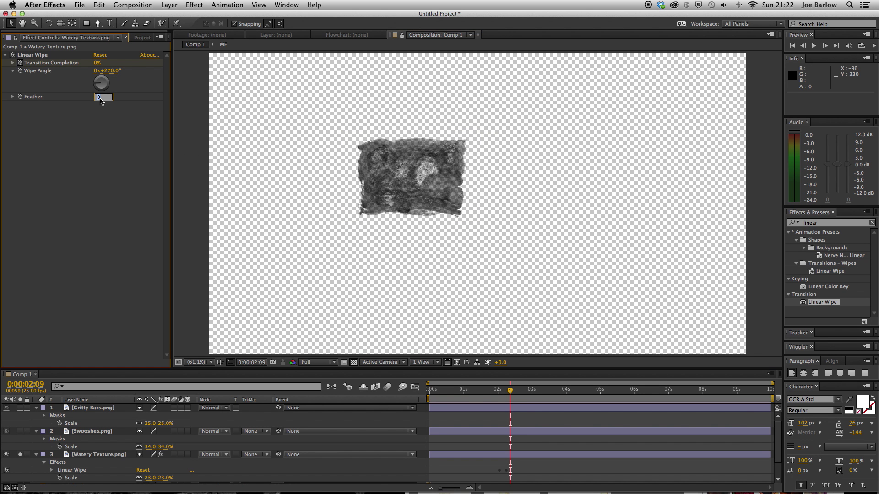
pyautogui.press('Return')
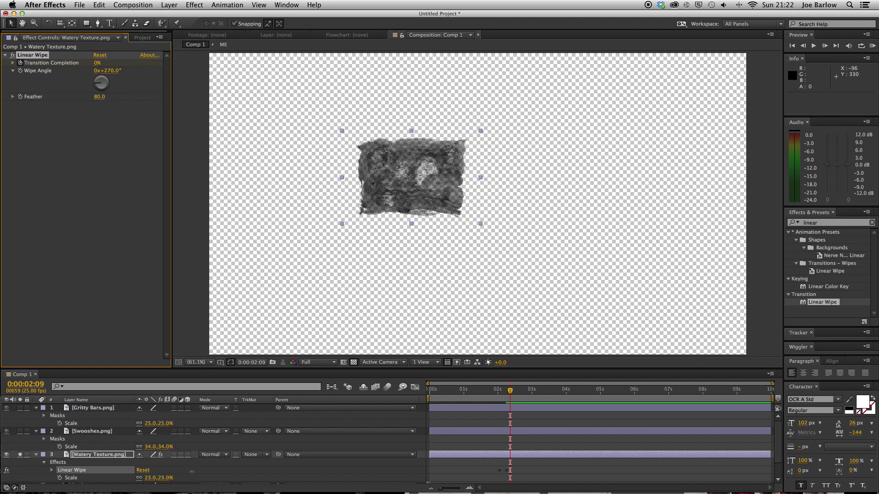
pyautogui.click(505, 314)
pyautogui.press('space')
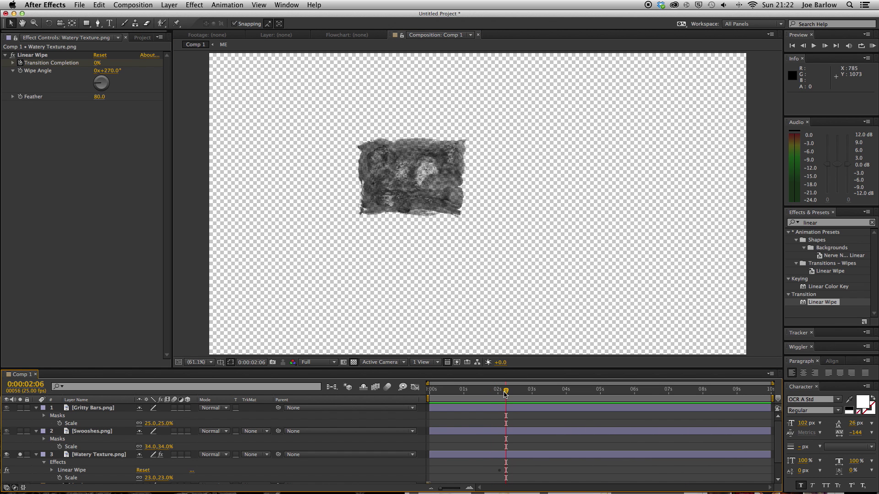
pyautogui.press('space')
pyautogui.click(486, 462)
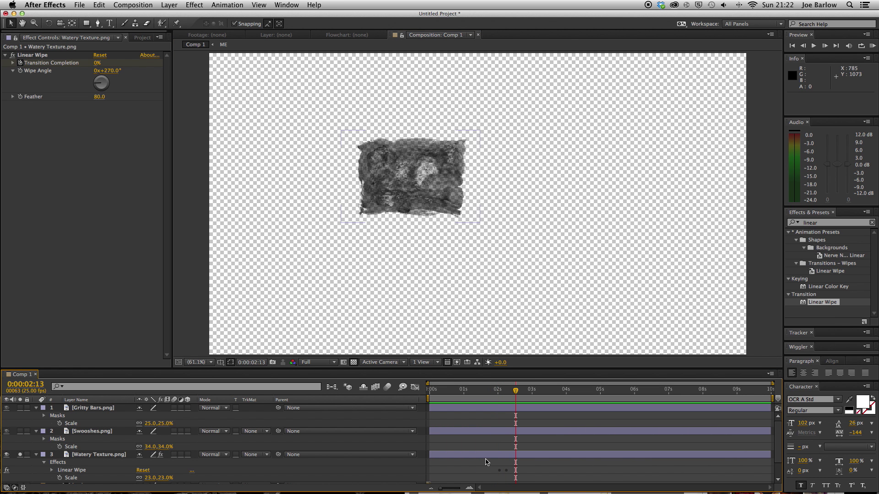
# Copy the watery texture's Linear Wipe, solo Swooshes.png and Gritty Bars.png too, and paste the effect onto Gritty Bars.png after shifting it slightly right
pyautogui.click(42, 56)
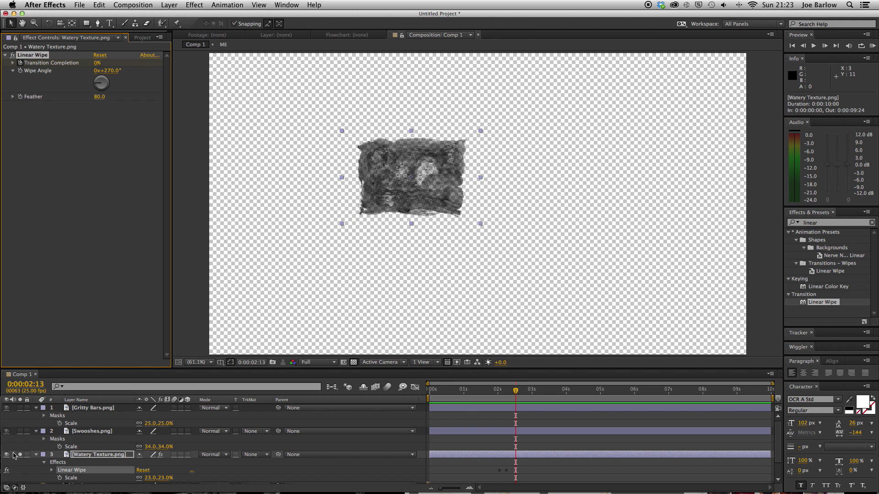
pyautogui.click(20, 432)
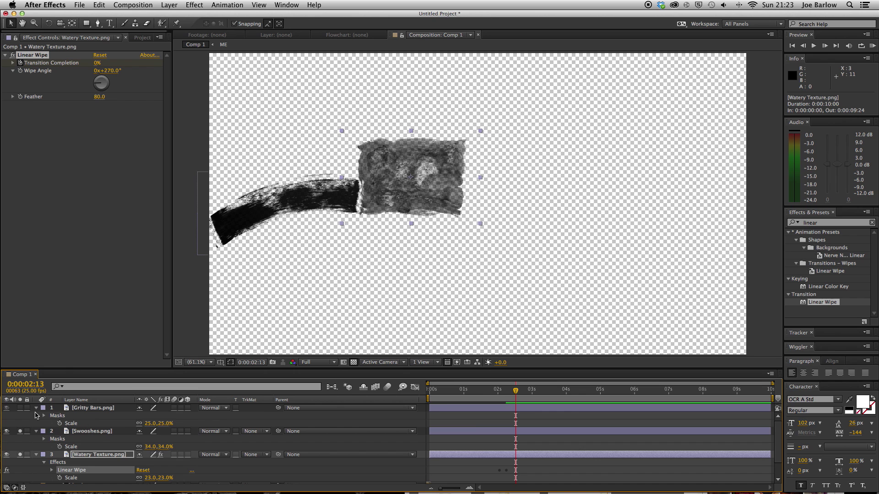
pyautogui.click(19, 408)
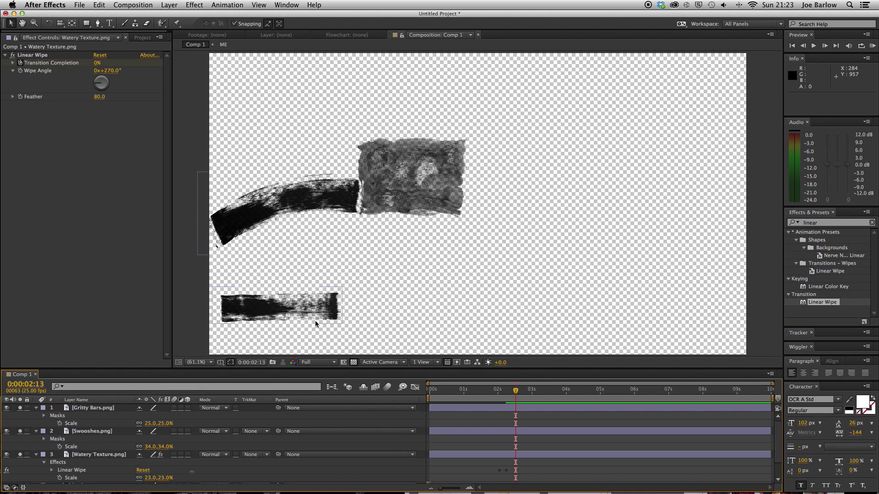
pyautogui.moveTo(315, 320); pyautogui.dragTo(326, 320)
pyautogui.hotkey('ctrl', 'v')
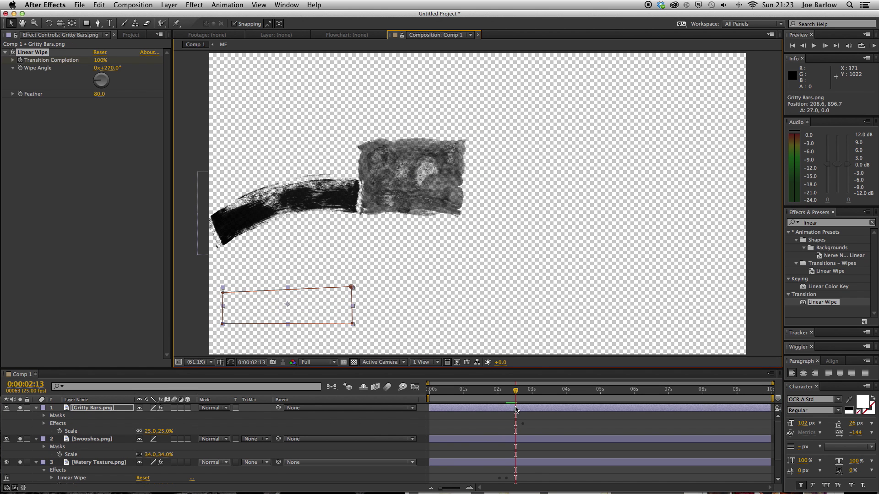
# Reveal the Gritty Bars wipe keyframes and move both earlier so the wipe starts at 0:00:02:01
pyautogui.press('u')
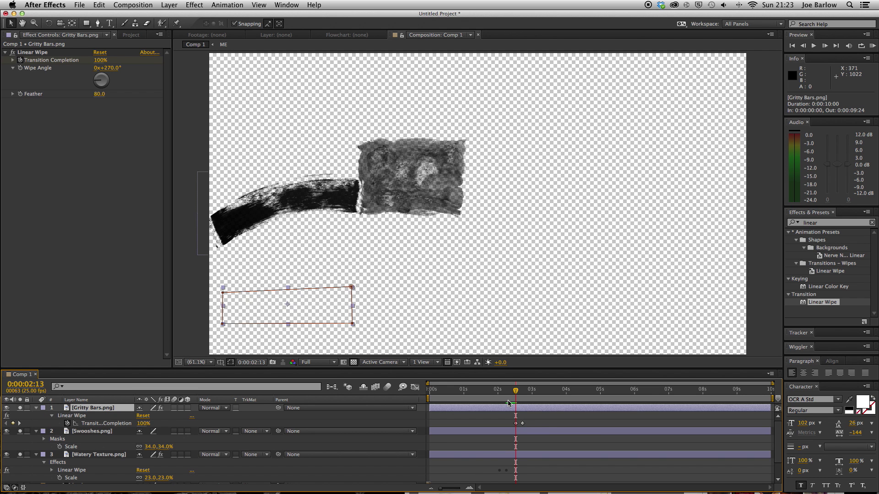
pyautogui.moveTo(526, 419); pyautogui.dragTo(513, 425)
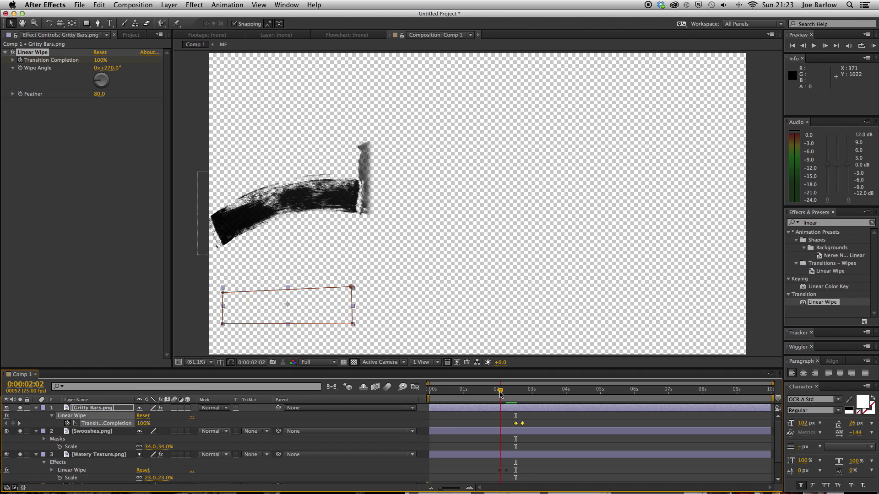
pyautogui.moveTo(500, 392); pyautogui.dragTo(499, 394)
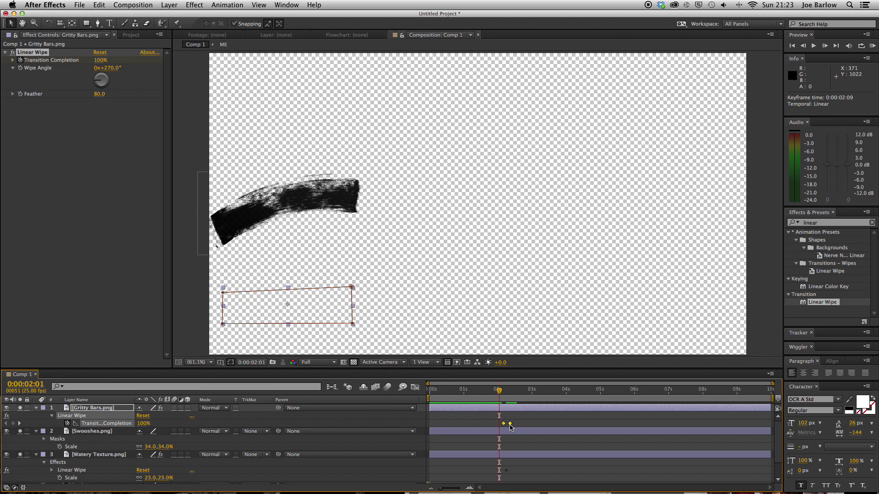
# Paste the keyframed Linear Wipe onto Swooshes.png at 0:00:02:01 and preview the animation
pyautogui.click(505, 435)
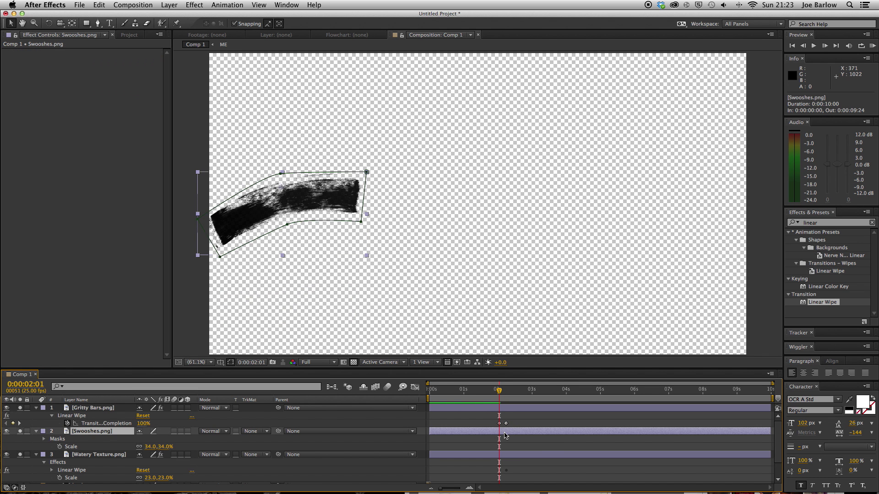
pyautogui.press('super+alt+shift+e')
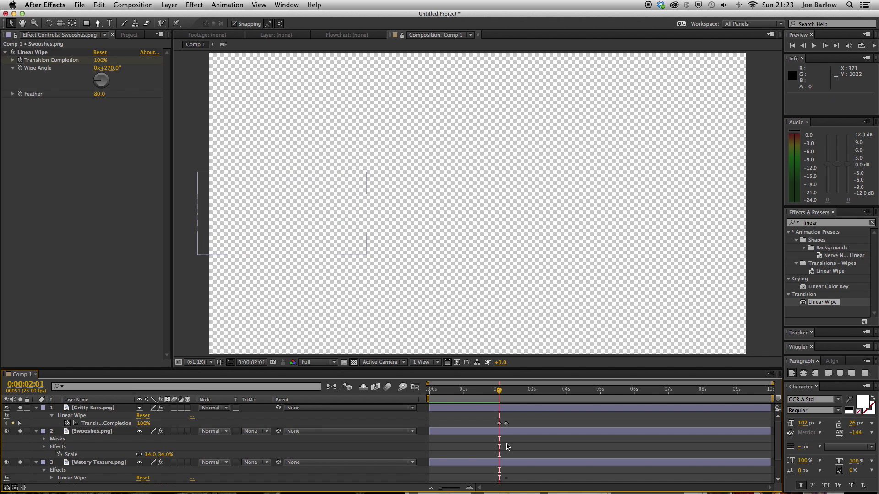
pyautogui.press('space')
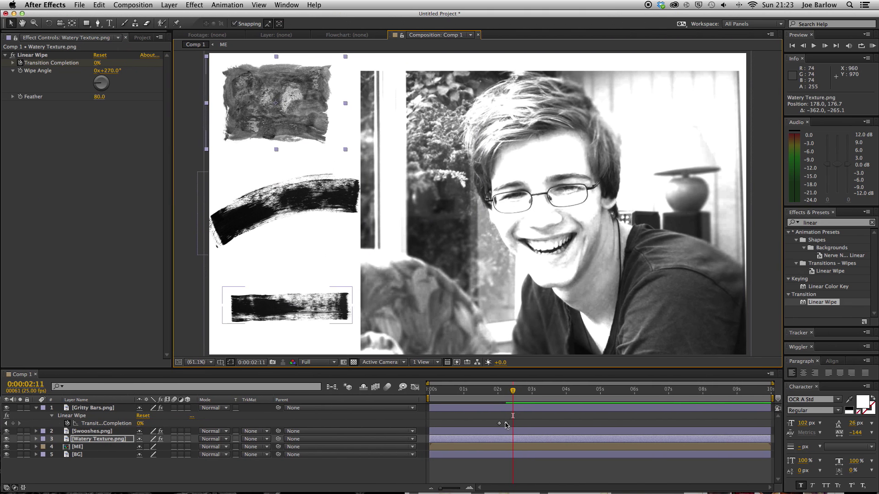
pyautogui.click(121, 408)
pyautogui.click(302, 160)
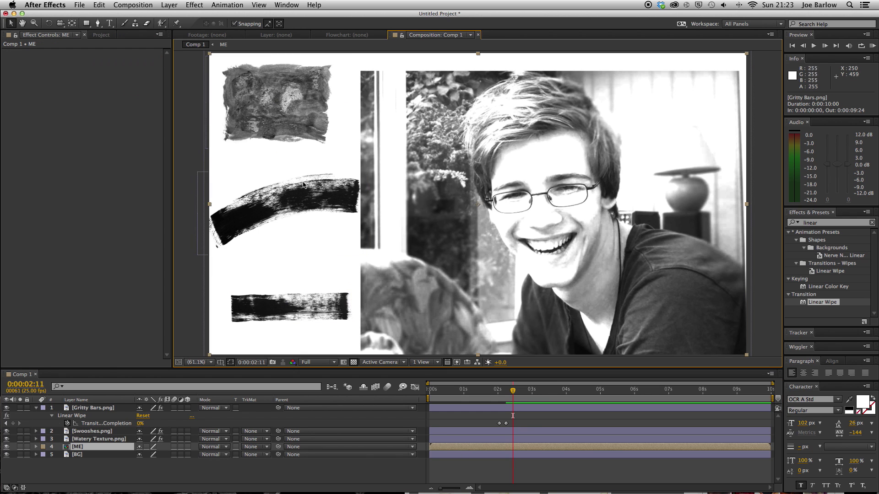
pyautogui.moveTo(311, 196); pyautogui.dragTo(324, 203)
pyautogui.press('super+z')
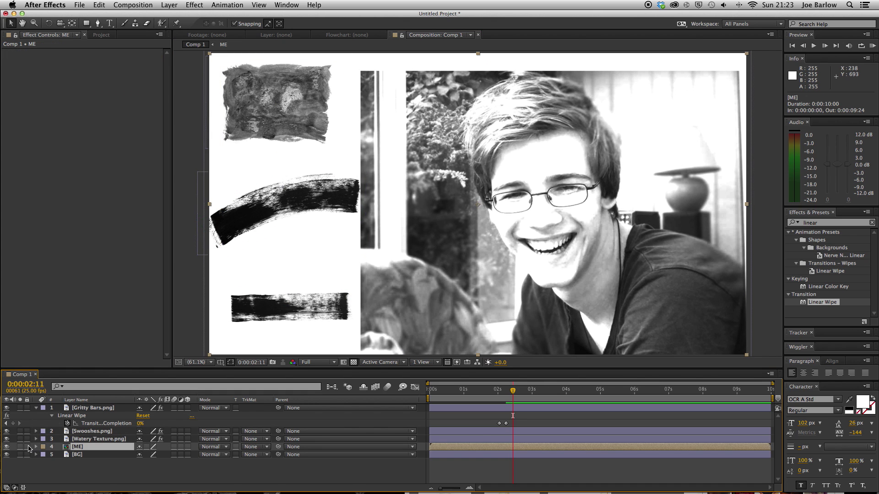
# Lock the ME and BG layers, and rotate the swoosh about 70° clockwise so it runs down the margin
pyautogui.click(27, 447)
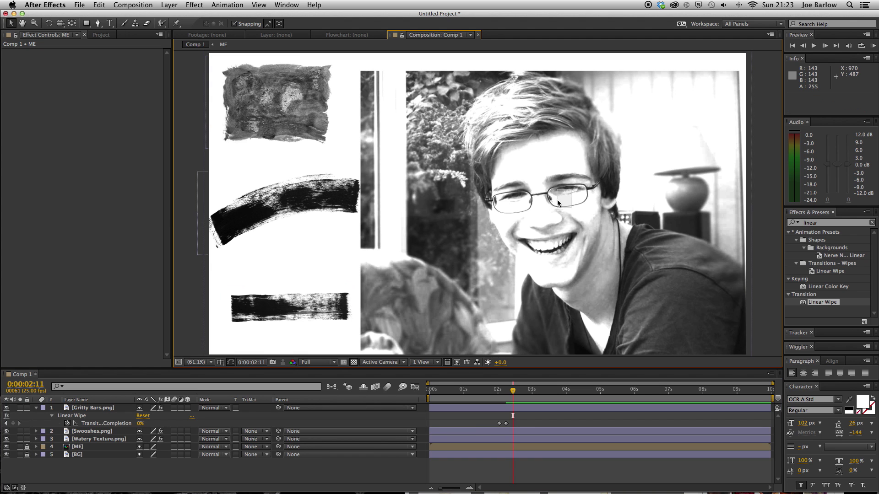
pyautogui.moveTo(302, 205); pyautogui.dragTo(306, 235)
pyautogui.press('w')
pyautogui.press('v')
pyautogui.click(338, 230)
pyautogui.click(316, 207)
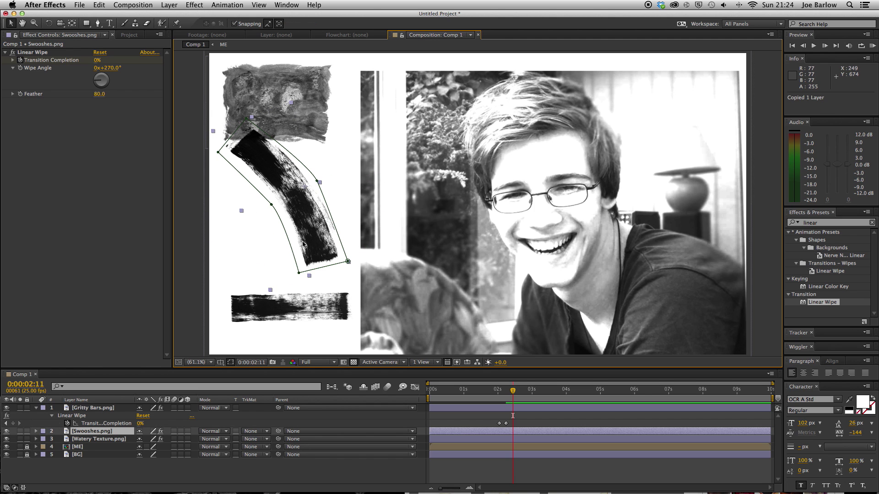
# Paste a copy of the swoosh, place it beside the face at 84.6° rotation, and start the work area at 0:00:02:11
pyautogui.hotkey('ctrl', 'v')
pyautogui.moveTo(303, 244); pyautogui.dragTo(469, 234)
pyautogui.press('w')
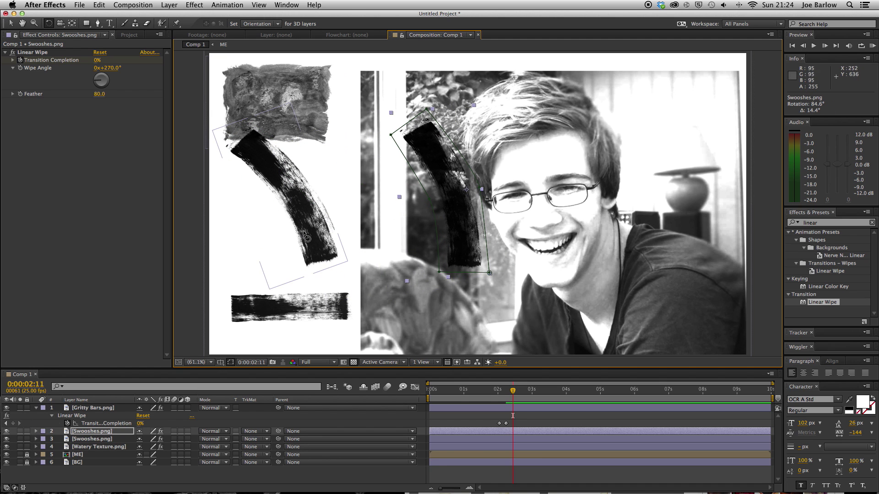
pyautogui.press('v')
pyautogui.press('b')
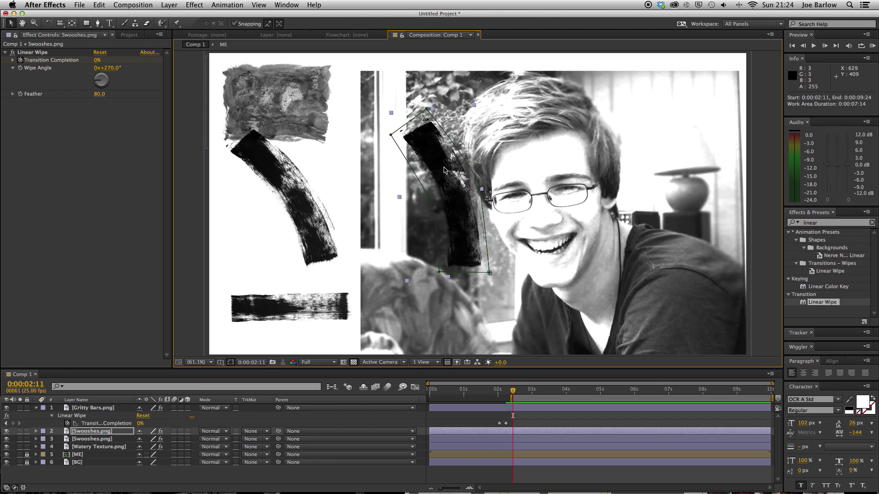
# Rotate the swoosh copy to 109° over the face, scale it to 13% and place it along the jaw
pyautogui.press('super+z')
pyautogui.moveTo(444, 177); pyautogui.dragTo(572, 201)
pyautogui.press('w')
pyautogui.press('s')
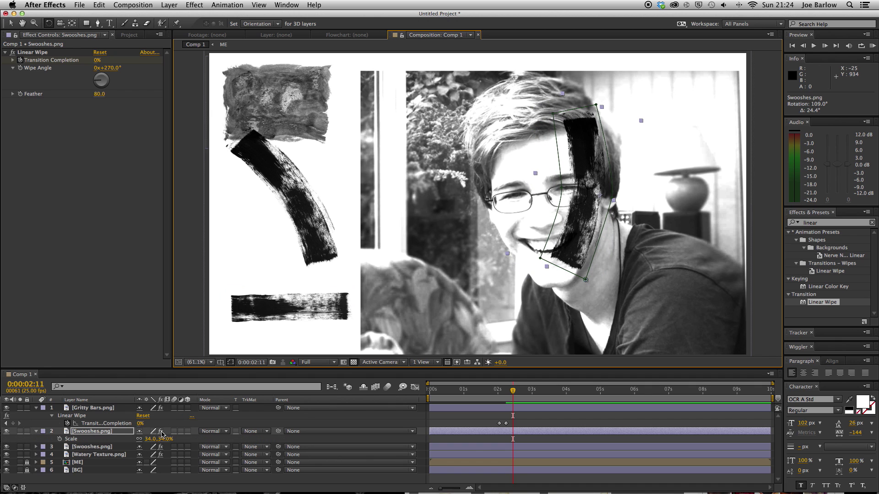
pyautogui.moveTo(152, 443); pyautogui.dragTo(137, 443)
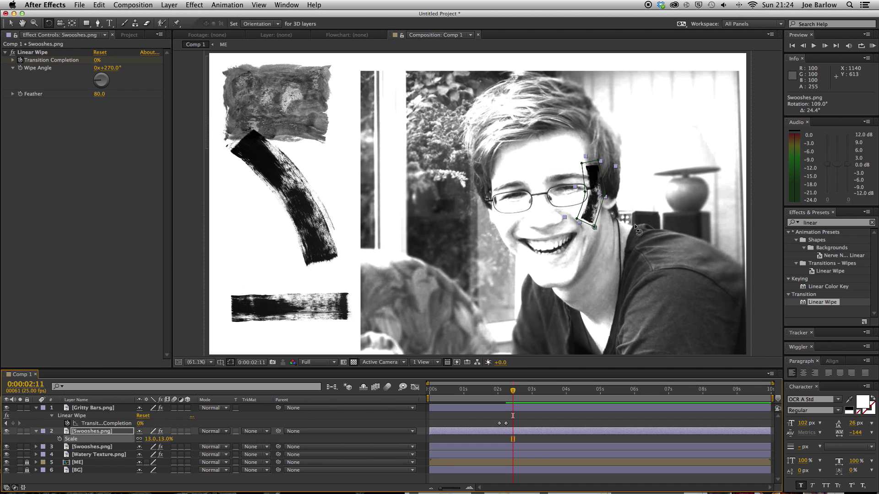
pyautogui.press('v')
pyautogui.moveTo(593, 211); pyautogui.dragTo(592, 282)
# Duplicate the small swoosh and arrange rotated copies up the side of the face beside the ear
pyautogui.press('super+d')
pyautogui.press('w')
pyautogui.press('v')
pyautogui.press('v')
pyautogui.press('super+d')
pyautogui.press('w')
pyautogui.press('v')
pyautogui.moveTo(592, 282); pyautogui.dragTo(607, 142)
# Duplicate and rotate more small swooshes to continue the outline around the head
pyautogui.press('super+d')
pyautogui.press('super+d')
pyautogui.press('w')
pyautogui.press('w')
pyautogui.press('super+d')
pyautogui.press('v')
pyautogui.press('w')
pyautogui.press('v')
pyautogui.press('super+d')
pyautogui.press('super+d')
pyautogui.press('v')
pyautogui.press('w')
# Place a swoosh scaled to 22% along the sleeve and a rotated duplicate across the upper arm
pyautogui.moveTo(664, 195); pyautogui.dragTo(652, 279)
pyautogui.press('s')
pyautogui.moveTo(149, 439); pyautogui.dragTo(156, 439)
pyautogui.press('super+d')
pyautogui.press('w')
pyautogui.moveTo(664, 315); pyautogui.dragTo(643, 350)
pyautogui.press('v')
pyautogui.moveTo(618, 316); pyautogui.dragTo(700, 293)
# Duplicate the arm swoosh, scale the copy to 12% and place it on the shoulder's outer edge
pyautogui.press('super+d')
pyautogui.press('s')
pyautogui.moveTo(147, 439); pyautogui.dragTo(143, 439)
pyautogui.press('v')
pyautogui.moveTo(738, 262); pyautogui.dragTo(740, 264)
pyautogui.press('super+d')
pyautogui.press('w')
pyautogui.press('v')
pyautogui.press('Delete')
# Enlarge the swoosh beside the chin slightly and nudge it into line with the jaw outline
pyautogui.click(582, 270)
pyautogui.press('s')
pyautogui.moveTo(149, 480); pyautogui.dragTo(153, 480)
pyautogui.hotkey('shift', 'Right')
pyautogui.hotkey('shift', 'Left')
pyautogui.hotkey('shift', 'Left')
pyautogui.hotkey('shift', 'Left')
# Reposition the swoosh below the ear, and enlarge and raise the one beside the temple to close the outline's gaps
pyautogui.click(604, 220)
pyautogui.press('s')
pyautogui.moveTo(605, 220); pyautogui.dragTo(611, 217)
pyautogui.click(609, 149)
pyautogui.press('s')
pyautogui.moveTo(150, 427); pyautogui.dragTo(157, 427)
pyautogui.moveTo(607, 149); pyautogui.dragTo(609, 136)
# Fine-tune the rotation and position of the two swooshes over the top of the hair
pyautogui.click(566, 90)
pyautogui.press('w')
pyautogui.moveTo(570, 93); pyautogui.dragTo(566, 89)
pyautogui.press('Right')
pyautogui.click(502, 90)
pyautogui.moveTo(503, 91); pyautogui.dragTo(501, 87)
pyautogui.press('v')
# Scale the swoosh along the left side of the hair to 18%, rotate it and raise it to meet the outline
pyautogui.click(468, 149)
pyautogui.press('s')
pyautogui.moveTo(149, 457); pyautogui.dragTo(152, 457)
pyautogui.press('w')
pyautogui.moveTo(486, 186); pyautogui.dragTo(471, 191)
pyautogui.press('v')
pyautogui.moveTo(470, 173); pyautogui.dragTo(472, 159)
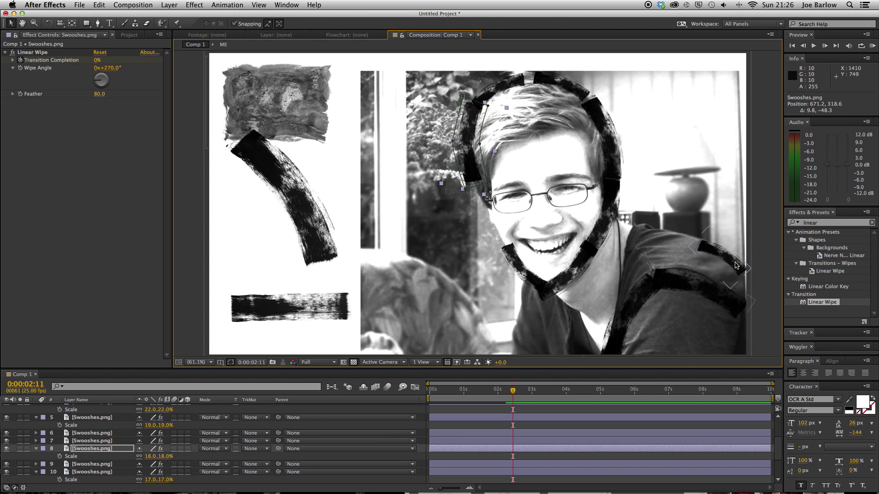
# Duplicate Gritty Bars, scale the copy to 12% and angle it along the left cheek to join the face outline
pyautogui.click(735, 265)
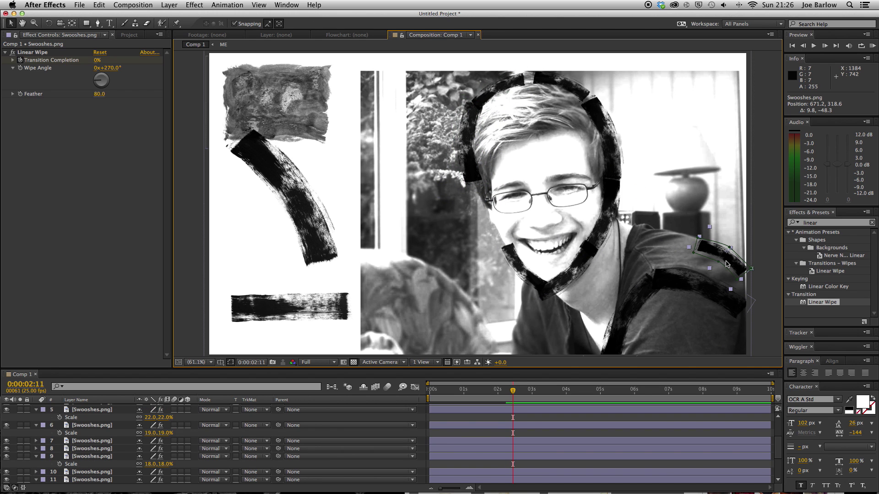
pyautogui.press('super+z')
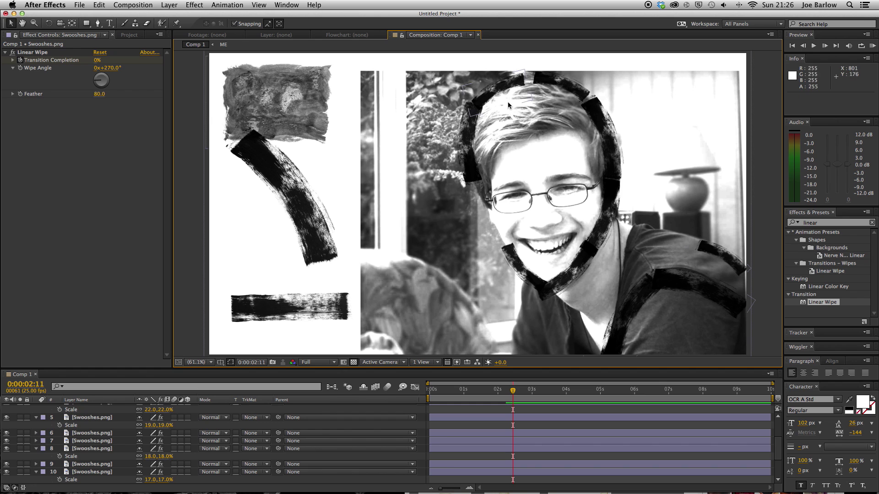
pyautogui.click(316, 298)
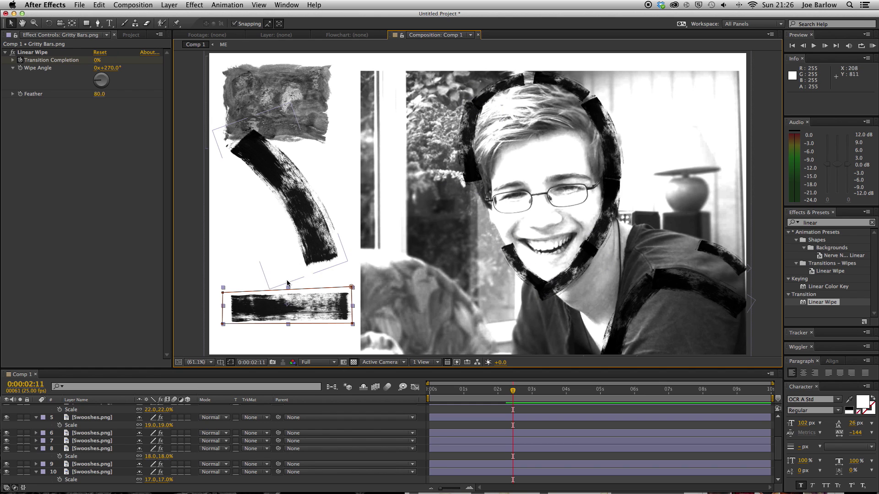
pyautogui.press('super+v')
pyautogui.moveTo(298, 305); pyautogui.dragTo(434, 260)
pyautogui.press('w')
pyautogui.scroll(5, 136, 451)
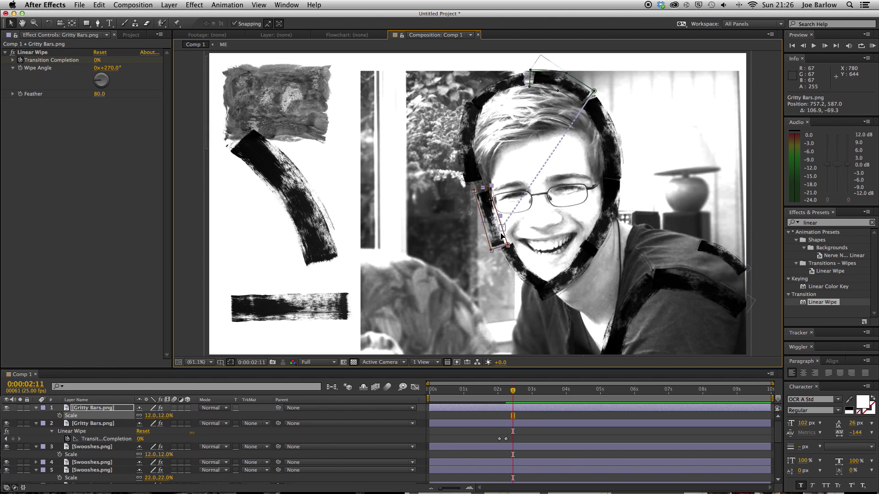
pyautogui.moveTo(507, 247); pyautogui.dragTo(503, 245)
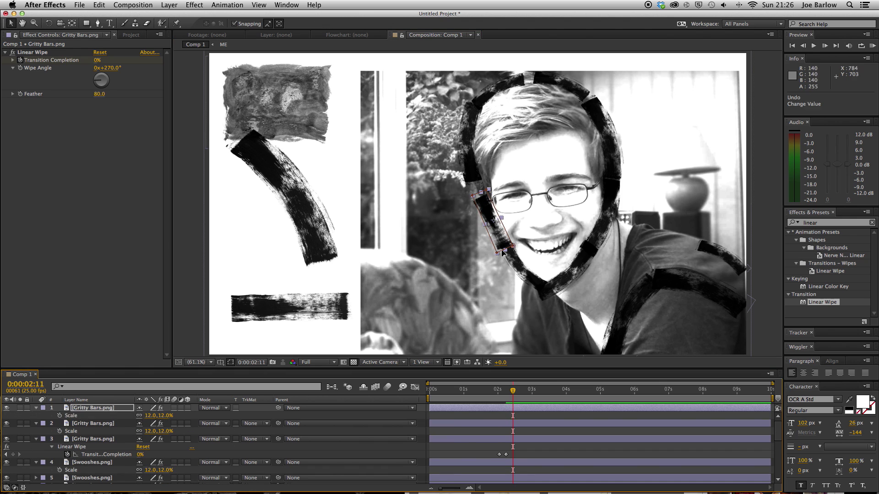
# Place small Gritty Bars copies along the shirt edge below the chin and the shoulder line beside the neck
pyautogui.press('v')
pyautogui.moveTo(471, 199); pyautogui.dragTo(441, 258)
pyautogui.moveTo(476, 192); pyautogui.dragTo(654, 236)
pyautogui.press('w')
pyautogui.press('v')
# Duplicate the small gritty bar, rotate the copy and nudge it into line with the outline
pyautogui.press('super+d')
pyautogui.press('w')
pyautogui.press('v')
pyautogui.hotkey('shift', 'Up')
pyautogui.hotkey('shift', 'Left')
pyautogui.hotkey('shift', 'Left')
pyautogui.hotkey('shift', 'Down')
# Select all the layers and collapse their revealed properties in the timeline
pyautogui.click(763, 232)
pyautogui.press('super+z')
pyautogui.click(763, 232)
pyautogui.click(33, 432)
pyautogui.press('super+a')
pyautogui.press('u')
# Lower the large margin swoosh and rotate it counterclockwise so it arcs across the gap above the gritty bar
pyautogui.click(279, 169)
pyautogui.moveTo(279, 169); pyautogui.dragTo(284, 198)
pyautogui.press('w')
pyautogui.moveTo(285, 197); pyautogui.dragTo(268, 205)
pyautogui.press('v')
pyautogui.click(203, 130)
# Duplicate Watery Texture, place one over the hair by the forehead and scale it to 14%
pyautogui.click(311, 108)
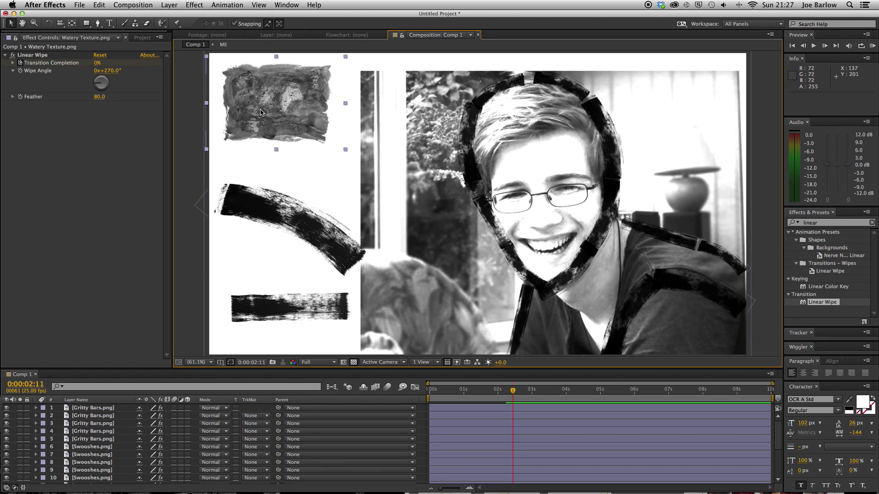
pyautogui.moveTo(277, 110); pyautogui.dragTo(285, 110)
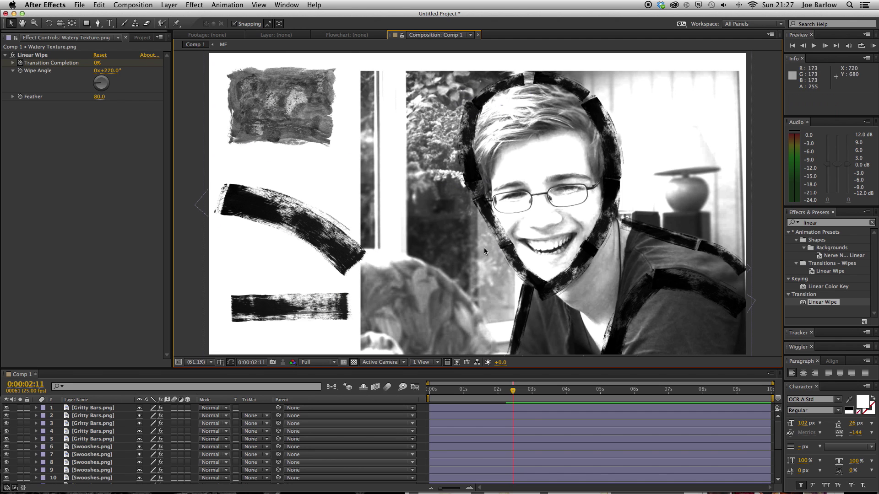
pyautogui.moveTo(306, 120); pyautogui.dragTo(529, 167)
pyautogui.press('w')
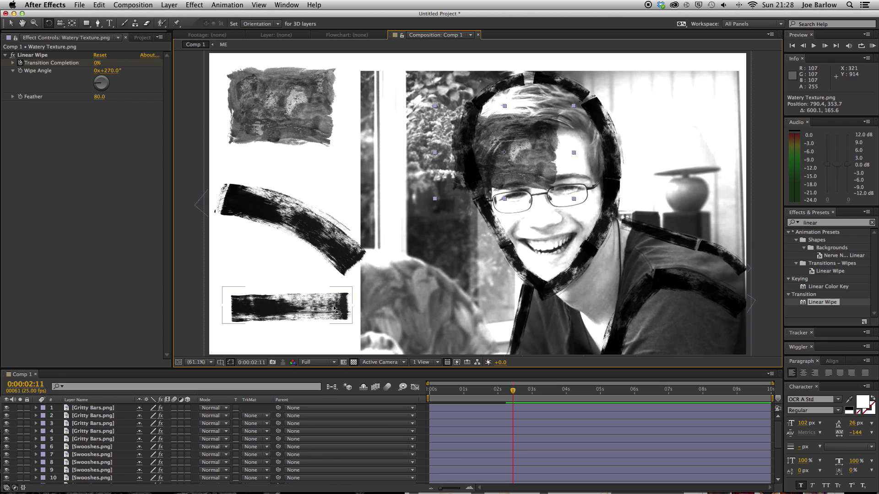
pyautogui.press('v')
pyautogui.moveTo(514, 152); pyautogui.dragTo(519, 153)
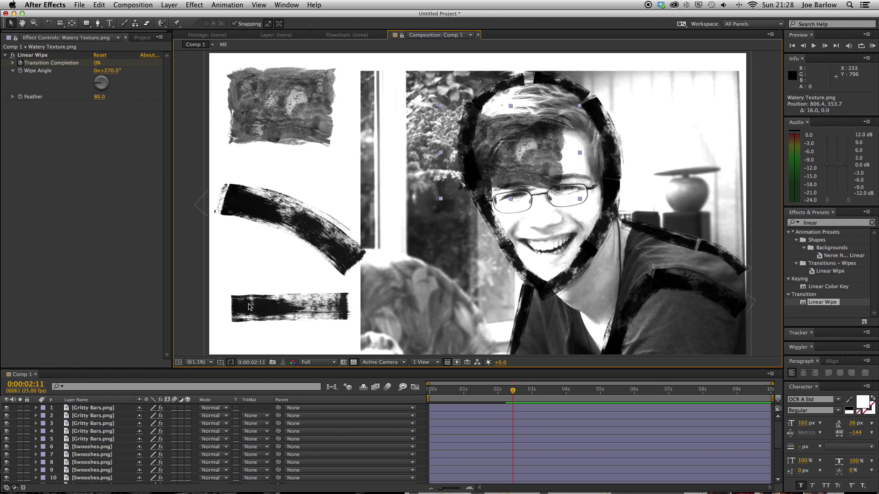
pyautogui.press('s')
pyautogui.moveTo(160, 484)
pyautogui.mouseDown()
pyautogui.moveTo(137, 480)
pyautogui.moveTo(172, 482)
pyautogui.moveTo(148, 484)
pyautogui.mouseUp()
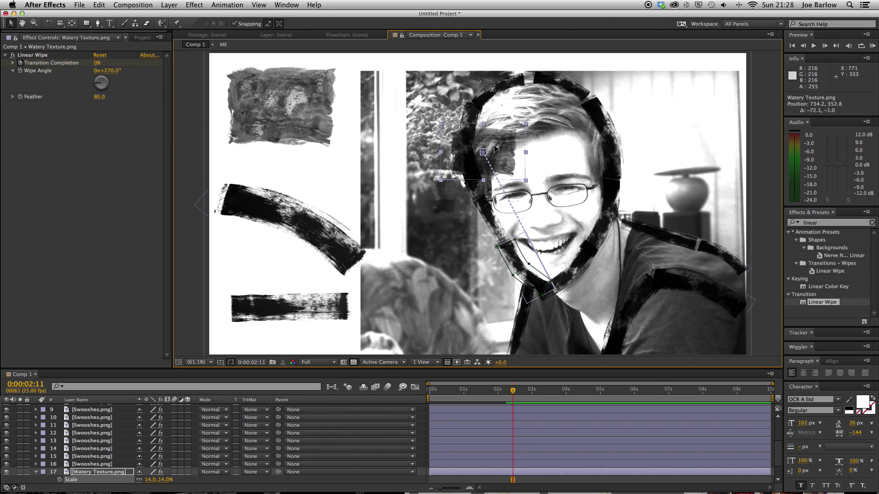
# Duplicate the Watery Texture across the hair and forehead, and scale one copy down to 7%
pyautogui.press('super+d')
pyautogui.moveTo(522, 150); pyautogui.dragTo(492, 126)
pyautogui.press('v')
pyautogui.press('super+d')
pyautogui.moveTo(492, 126); pyautogui.dragTo(537, 127)
pyautogui.moveTo(160, 480); pyautogui.dragTo(155, 481)
pyautogui.press('super+d')
# Place rotated Watery Texture copies on the shirt and one beside the cheek and jaw
pyautogui.moveTo(531, 130); pyautogui.dragTo(651, 332)
pyautogui.press('w')
pyautogui.press('v')
pyautogui.press('super+d')
pyautogui.moveTo(716, 327); pyautogui.dragTo(657, 331)
pyautogui.press('w')
pyautogui.moveTo(657, 330); pyautogui.dragTo(595, 215)
pyautogui.press('v')
# Duplicate the Watery Texture onto the raised shoulder and rotate the copies to follow its slope
pyautogui.press('super+d')
pyautogui.press('w')
pyautogui.press('v')
pyautogui.moveTo(562, 171); pyautogui.dragTo(729, 255)
pyautogui.press('w')
pyautogui.press('v')
pyautogui.press('super+d')
# Add more Watery Texture copies from the shoulder across to the collar and neck below the chin, varying their rotation
pyautogui.press('super+d')
pyautogui.press('super+d')
pyautogui.moveTo(752, 258); pyautogui.dragTo(587, 317)
pyautogui.press('super+d')
pyautogui.press('w')
pyautogui.press('v')
pyautogui.press('super+d')
pyautogui.moveTo(588, 319); pyautogui.dragTo(565, 294)
# Fill the chest and sleeve of the shirt with further duplicated and rotated Watery Texture pieces
pyautogui.press('super+d')
pyautogui.press('super+d')
pyautogui.press('super+d')
pyautogui.press('w')
pyautogui.moveTo(578, 297); pyautogui.dragTo(640, 309)
pyautogui.press('v')
pyautogui.press('super+d')
pyautogui.press('super+d')
pyautogui.press('w')
pyautogui.moveTo(641, 307); pyautogui.dragTo(712, 339)
pyautogui.press('v')
# Duplicate the Watery Texture onto the face, scale it down and rotate the copies to cover the facial features
pyautogui.press('super+d')
pyautogui.moveTo(709, 303); pyautogui.dragTo(535, 172)
pyautogui.press('super+d')
pyautogui.press('s')
pyautogui.moveTo(159, 480); pyautogui.dragTo(149, 480)
pyautogui.press('super+d')
pyautogui.press('w')
pyautogui.press('v')
pyautogui.press('s')
pyautogui.press('super+d')
pyautogui.press('w')
# Spread duplicated Watery Texture pieces over the top of the hair, then deselect the layers
pyautogui.moveTo(557, 168); pyautogui.dragTo(515, 94)
pyautogui.press('v')
pyautogui.press('super+d')
pyautogui.press('super+d')
pyautogui.press('super+d')
pyautogui.press('super+d')
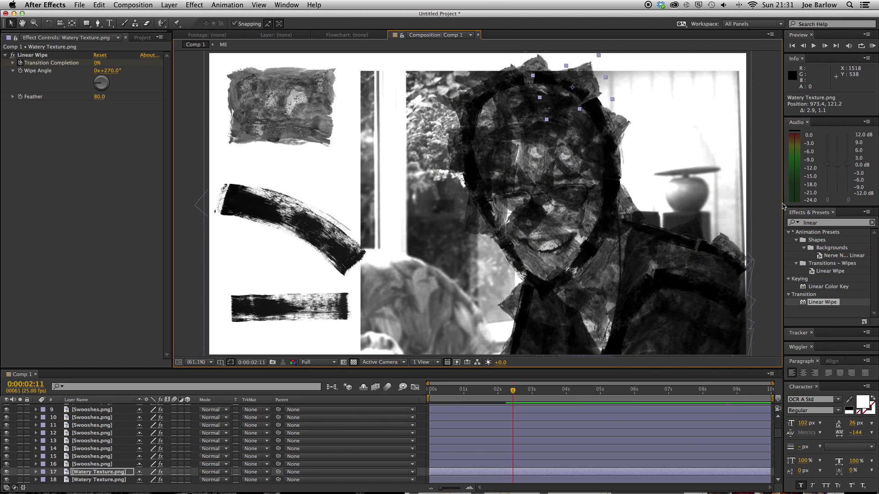
pyautogui.click(768, 209)
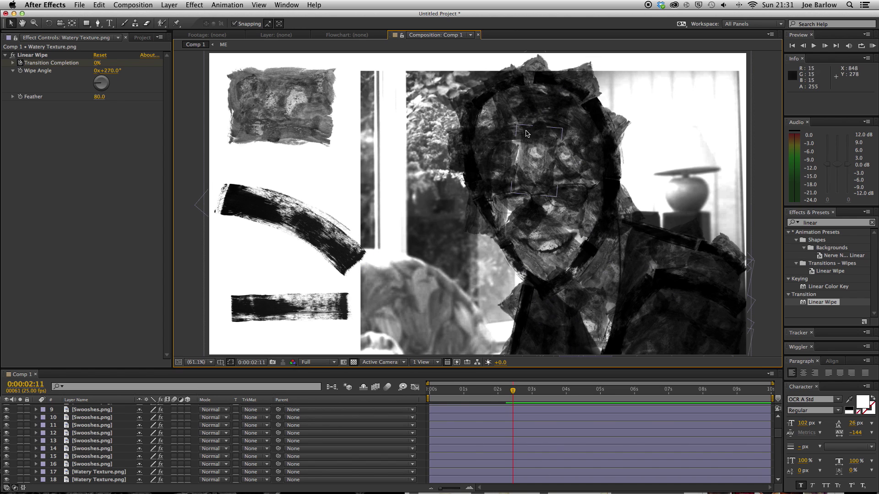
# Reveal the top Gritty Bars layer's wipe keyframes and play the reveal from 0:00:02:02
pyautogui.scroll(4, 781, 412)
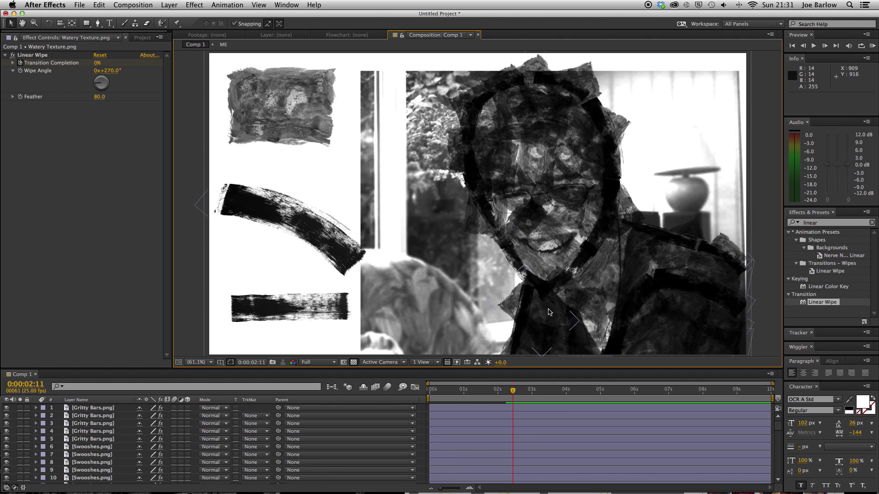
pyautogui.click(125, 409)
pyautogui.press('u')
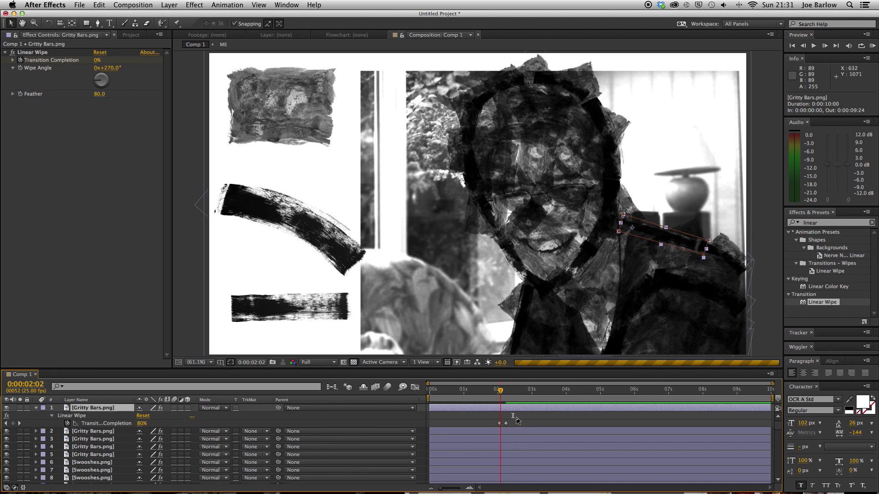
pyautogui.click(517, 423)
pyautogui.press('space')
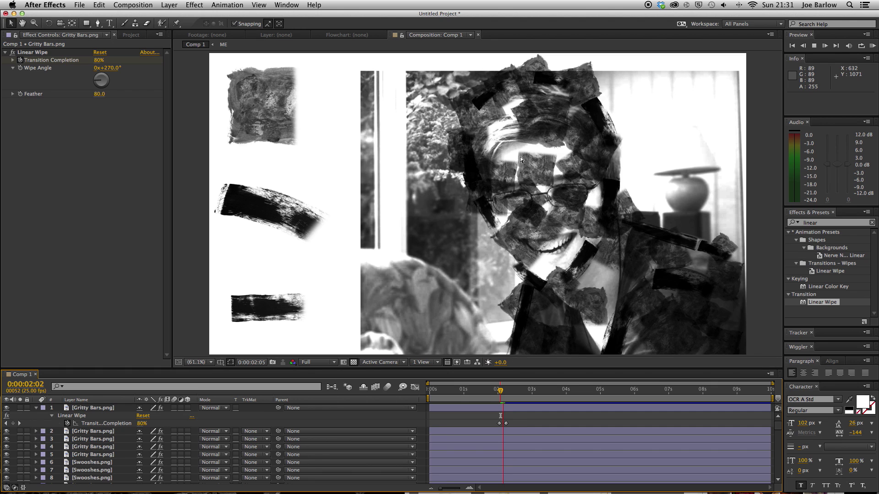
pyautogui.press('space')
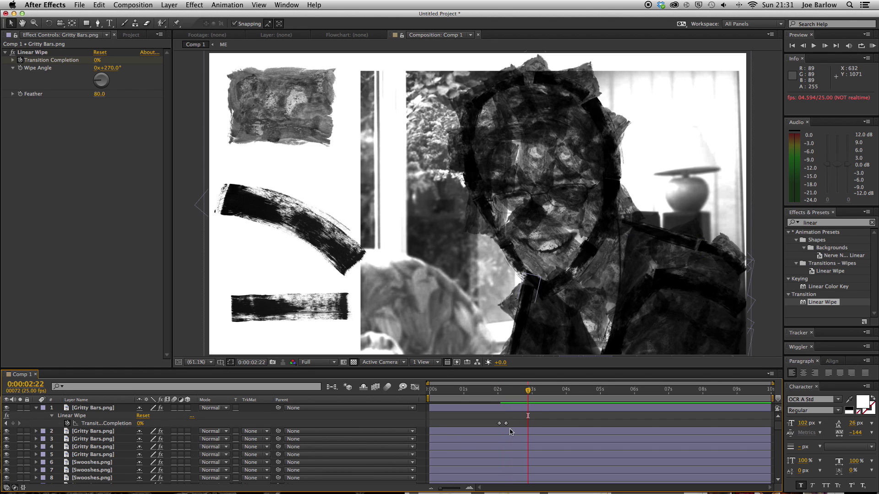
# Select every paint layer from the top Gritty Bars to the last Watery Texture and collapse their revealed properties
pyautogui.scroll(-15, 143, 460)
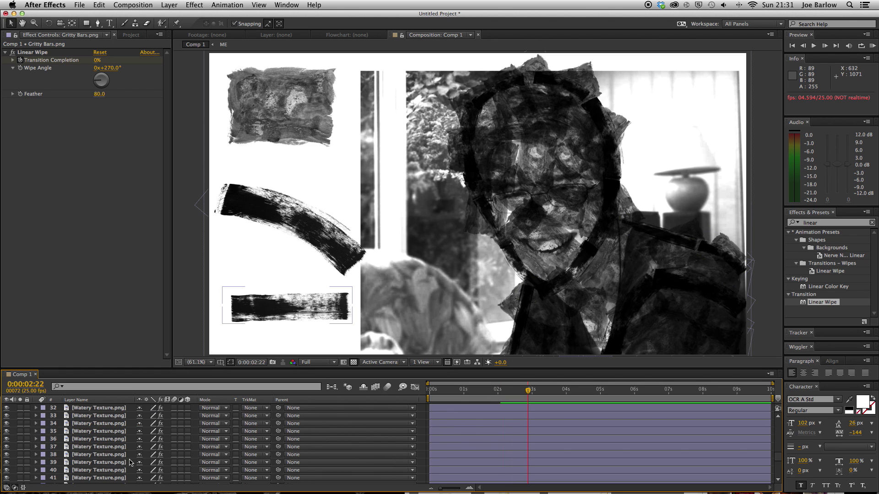
pyautogui.click(110, 465)
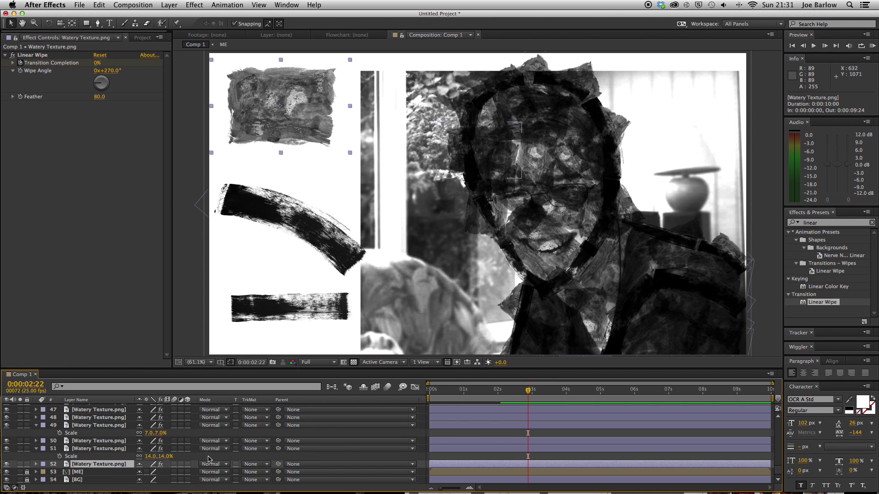
pyautogui.scroll(15, 110, 426)
pyautogui.keyDown('shift'); pyautogui.click(129, 410); pyautogui.keyUp('shift')
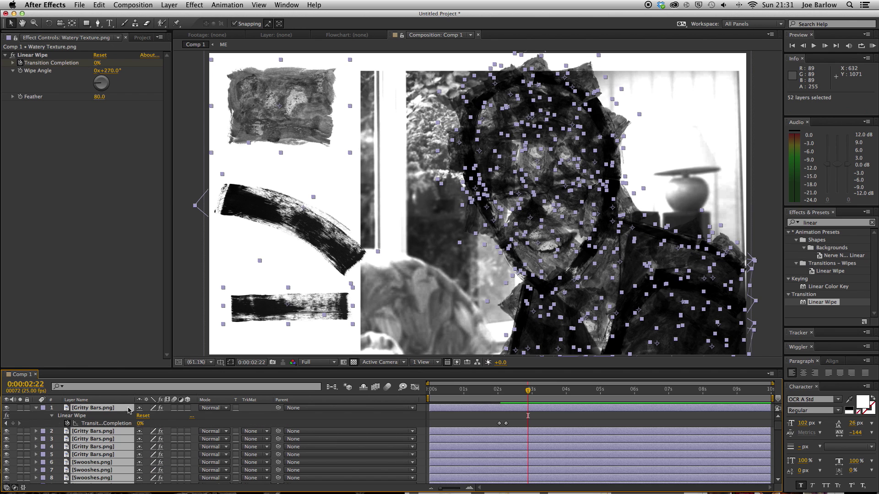
pyautogui.click(37, 409)
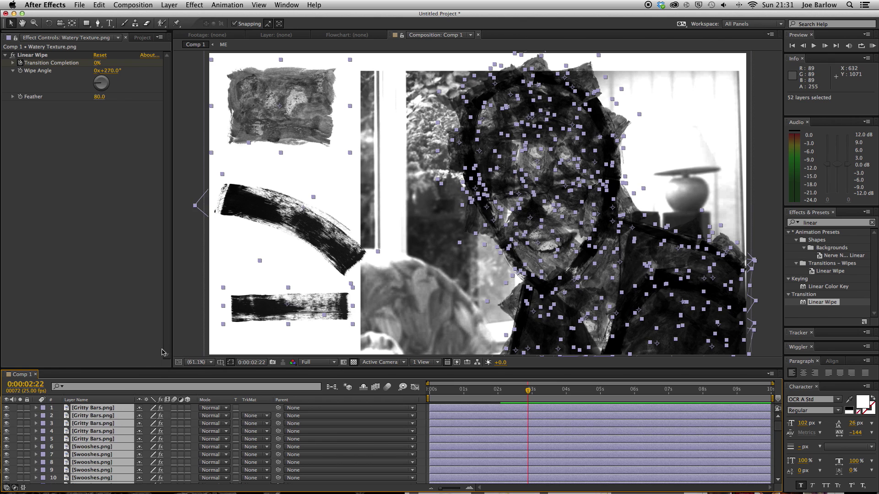
pyautogui.click(186, 336)
# Stagger the Gritty Bars and Swooshes layers by sliding their bars a few frames earlier or later in the timeline
pyautogui.click(473, 412)
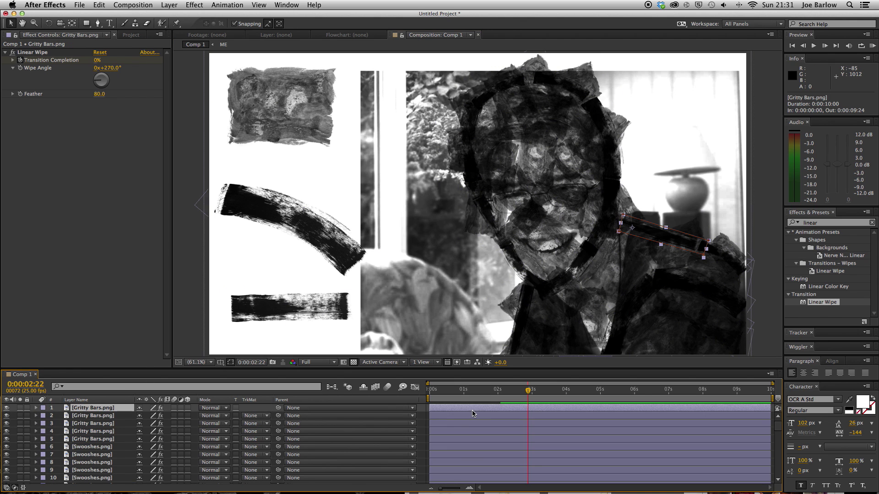
pyautogui.press('u')
pyautogui.moveTo(499, 430); pyautogui.dragTo(507, 470)
pyautogui.click(504, 454)
pyautogui.moveTo(498, 478); pyautogui.dragTo(507, 478)
pyautogui.scroll(-4, 504, 476)
pyautogui.click(499, 470)
pyautogui.moveTo(505, 455); pyautogui.dragTo(507, 472)
pyautogui.scroll(-4, 501, 473)
pyautogui.moveTo(491, 456); pyautogui.dragTo(506, 478)
# Offset the Watery Texture layers by varying small amounts in time so their wipes start at different moments
pyautogui.scroll(-4, 498, 471)
pyautogui.scroll(-3, 501, 467)
pyautogui.scroll(-2, 503, 457)
pyautogui.scroll(-3, 507, 476)
pyautogui.moveTo(501, 432); pyautogui.dragTo(508, 432)
pyautogui.moveTo(509, 464)
pyautogui.mouseDown()
pyautogui.moveTo(502, 456)
pyautogui.moveTo(523, 473)
pyautogui.moveTo(510, 464)
pyautogui.mouseUp()
pyautogui.scroll(-2, 503, 477)
pyautogui.scroll(-1, 507, 474)
pyautogui.scroll(-4, 510, 463)
pyautogui.moveTo(507, 458); pyautogui.dragTo(522, 457)
pyautogui.moveTo(522, 450)
pyautogui.mouseDown()
pyautogui.moveTo(510, 451)
pyautogui.moveTo(519, 465)
pyautogui.mouseUp()
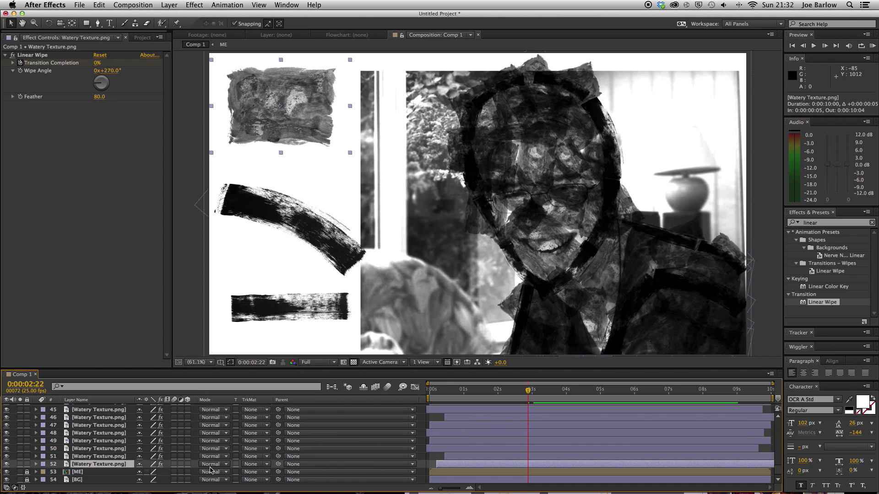
# Pre-compose all Gritty Bars, Swooshes and Watery Texture layers into a composition named Paint, moving all attributes
pyautogui.scroll(15, 120, 435)
pyautogui.keyDown('shift'); pyautogui.click(118, 413); pyautogui.keyUp('shift')
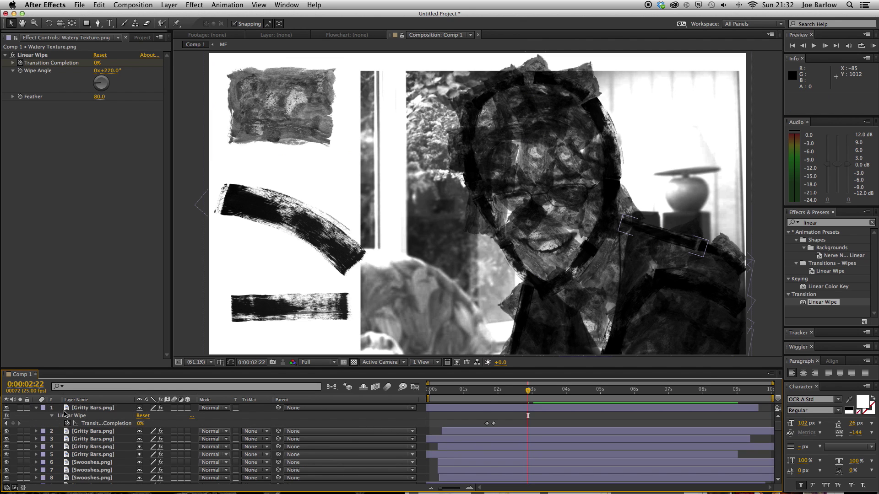
pyautogui.click(85, 409)
pyautogui.scroll(-15, 97, 428)
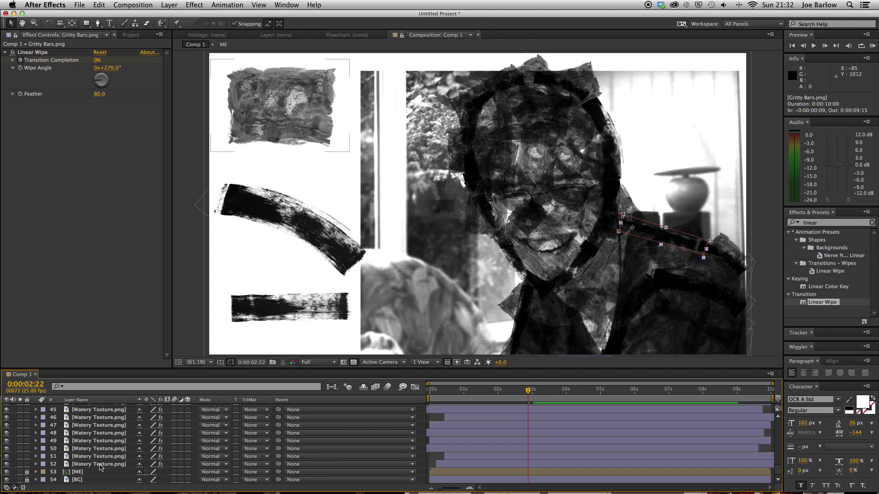
pyautogui.keyDown('shift'); pyautogui.click(100, 464); pyautogui.keyUp('shift')
pyautogui.press('super+shift+c')
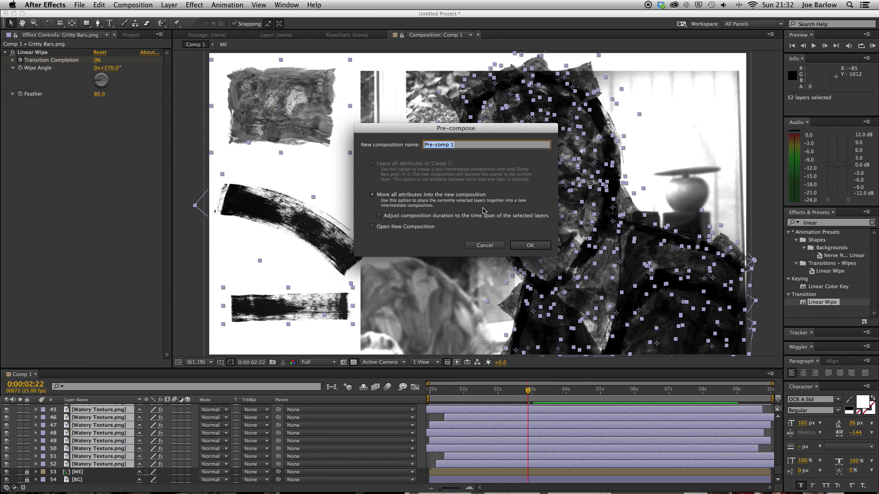
pyautogui.press('Return')
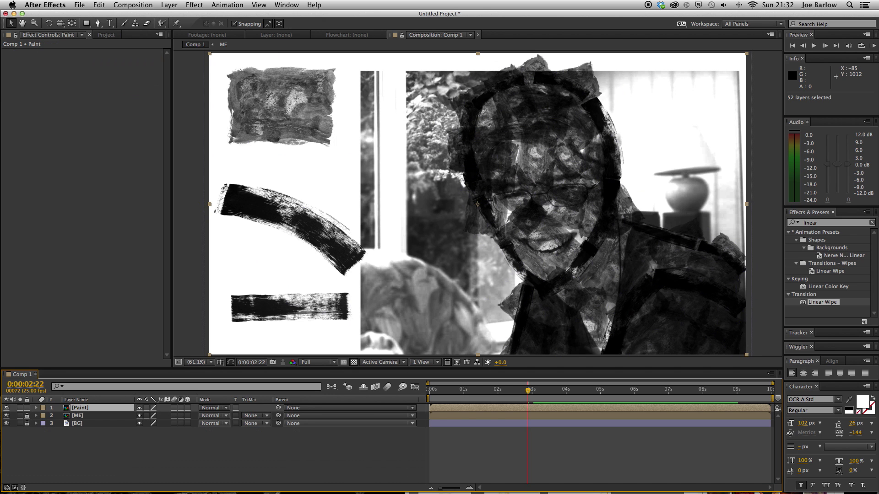
pyautogui.click(123, 472)
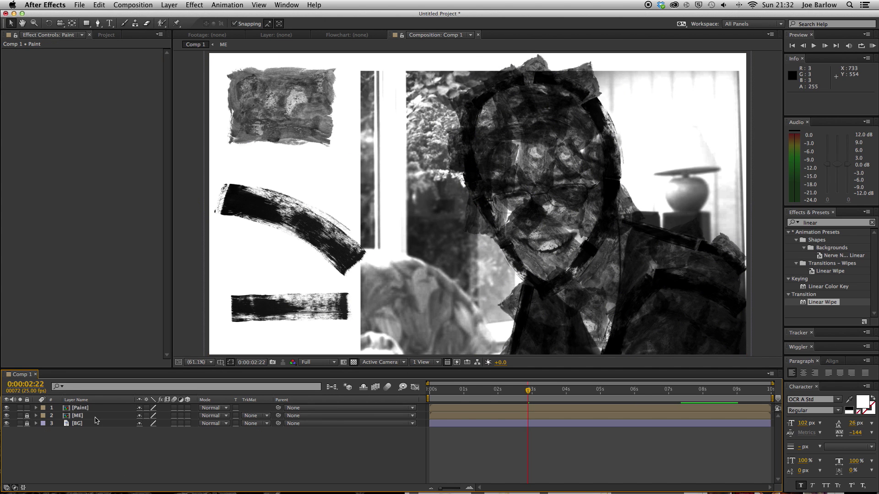
# Open the Paint composition and delete the large sample gritty bar, swoosh and watery texture in the empty margin
pyautogui.doubleClick(342, 283)
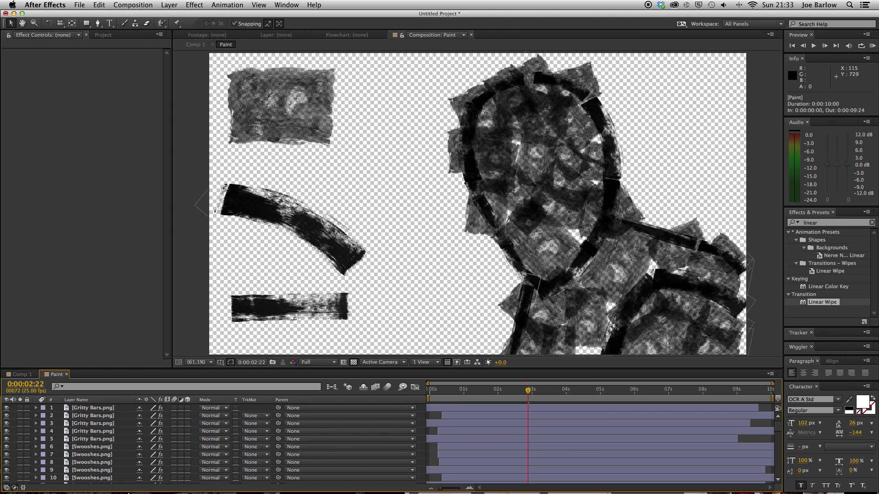
pyautogui.scroll(-10, 93, 474)
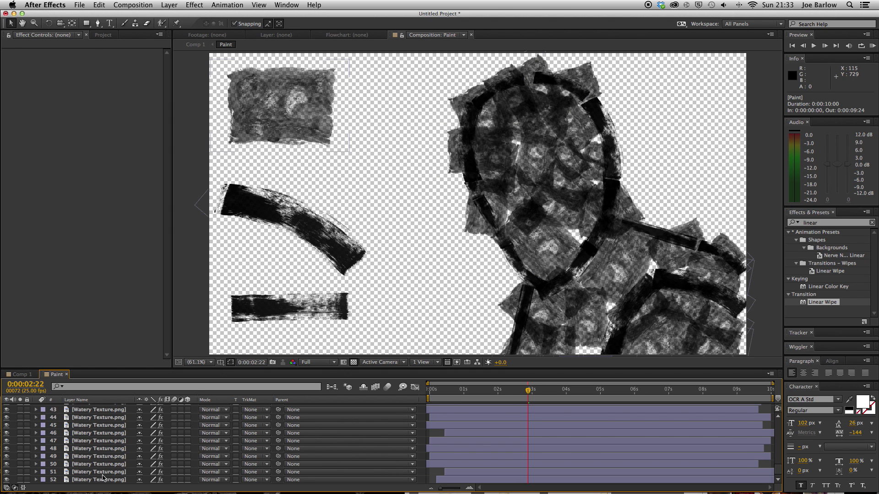
pyautogui.click(314, 307)
pyautogui.press('Delete')
pyautogui.click(327, 218)
pyautogui.press('Delete')
pyautogui.click(314, 137)
pyautogui.press('Delete')
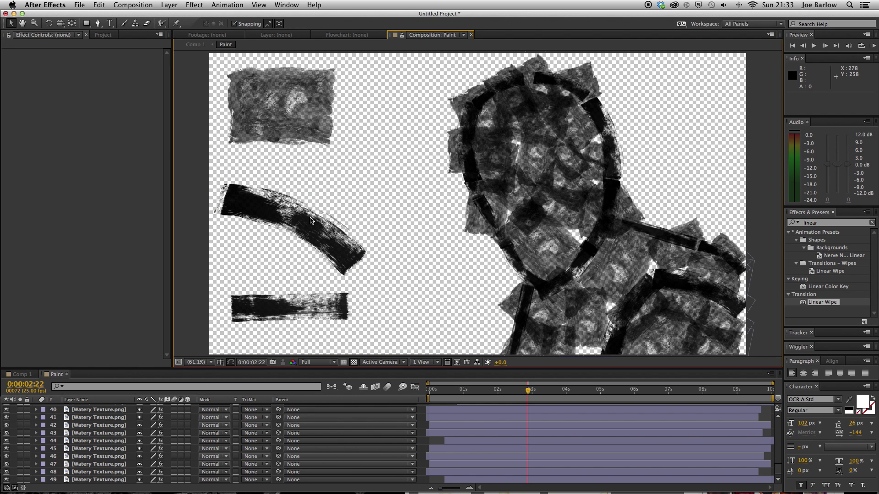
# In Comp 1, unlock the ME layer and move the Paint layer directly beneath it
pyautogui.click(21, 375)
pyautogui.click(212, 456)
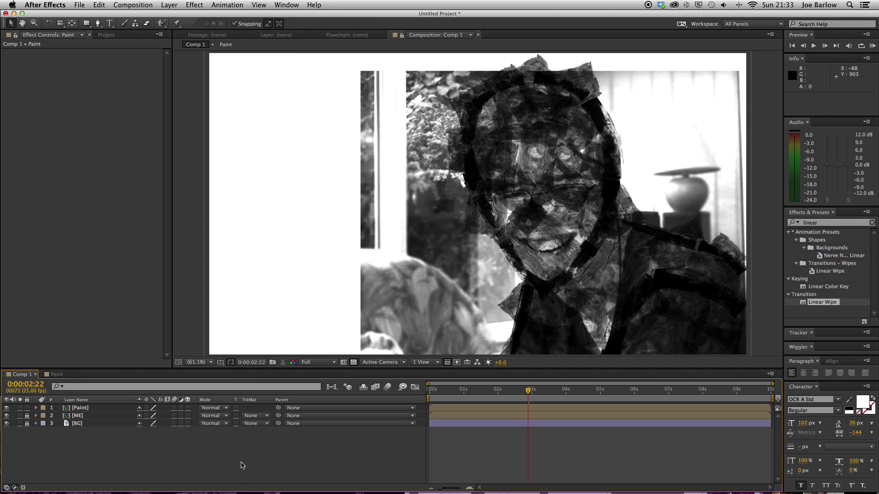
pyautogui.click(27, 416)
pyautogui.moveTo(87, 410); pyautogui.dragTo(87, 420)
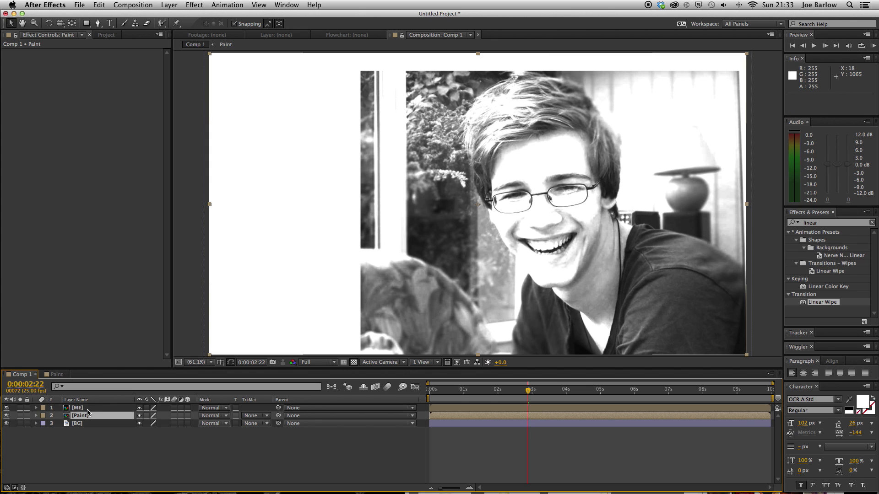
pyautogui.click(88, 436)
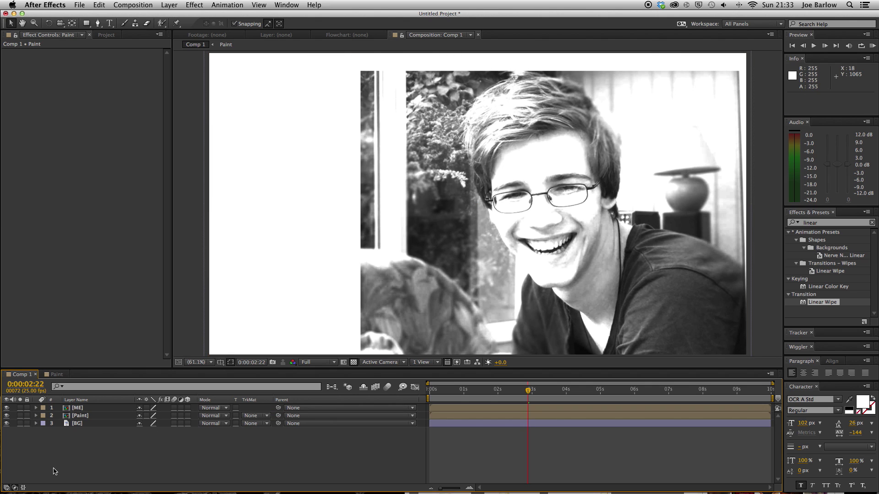
# Set the Paint layer's track matte to Luma Inverted Matte using the ME layer
pyautogui.click(15, 488)
pyautogui.click(15, 488)
pyautogui.click(15, 488)
pyautogui.click(15, 488)
pyautogui.click(255, 417)
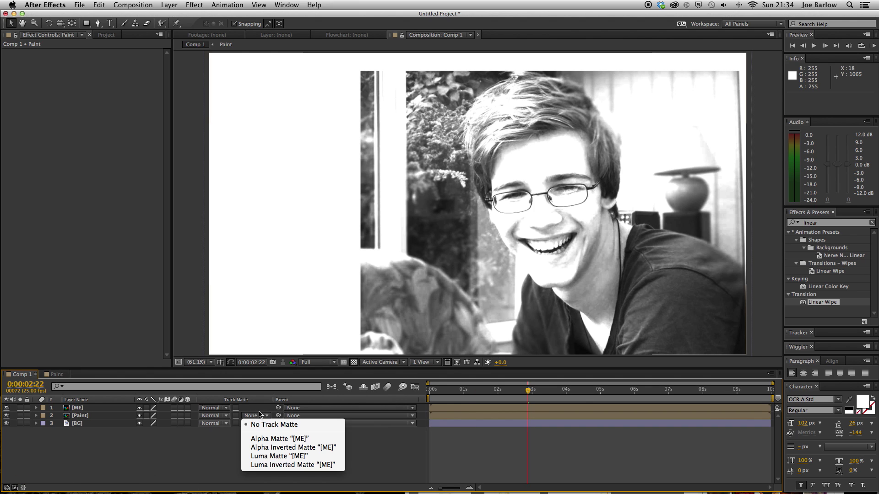
pyautogui.click(302, 464)
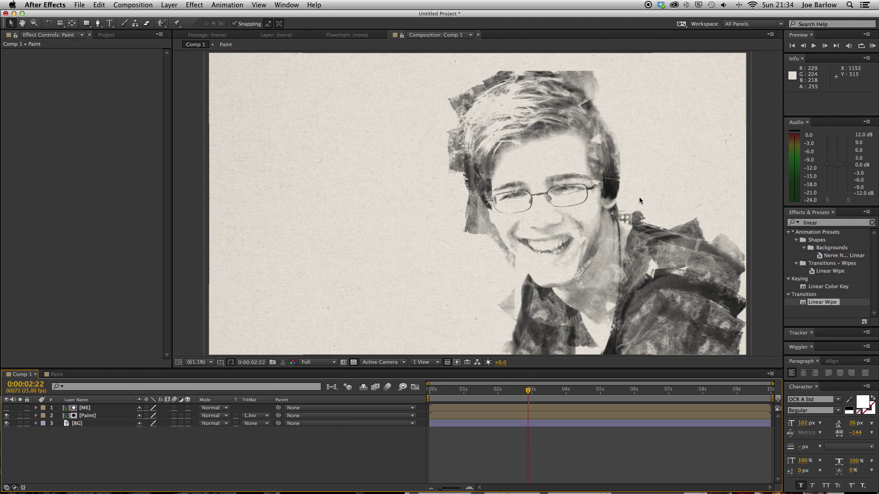
# Apply Curves to the ME layer with the RGB midpoint lowered to darken the portrait, and run a RAM preview
pyautogui.click(845, 223)
pyautogui.write('curve')
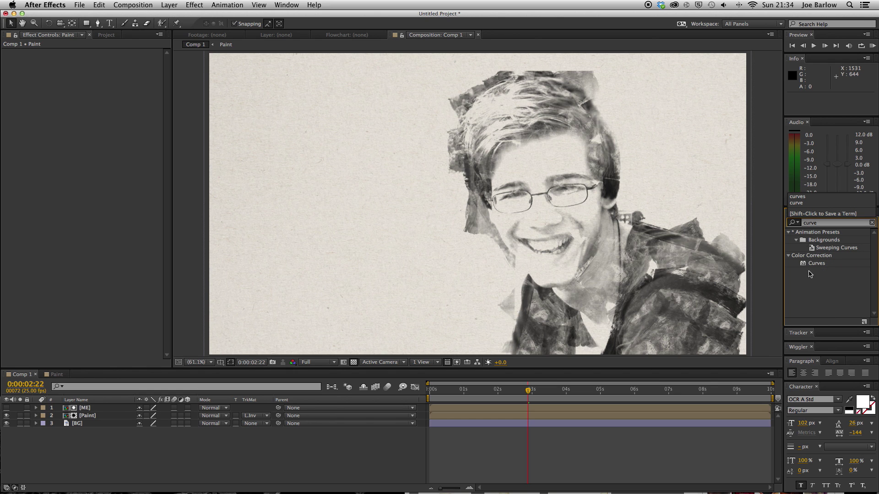
pyautogui.moveTo(816, 264); pyautogui.dragTo(109, 410)
pyautogui.moveTo(64, 112)
pyautogui.mouseDown()
pyautogui.moveTo(72, 124)
pyautogui.moveTo(51, 108)
pyautogui.mouseUp()
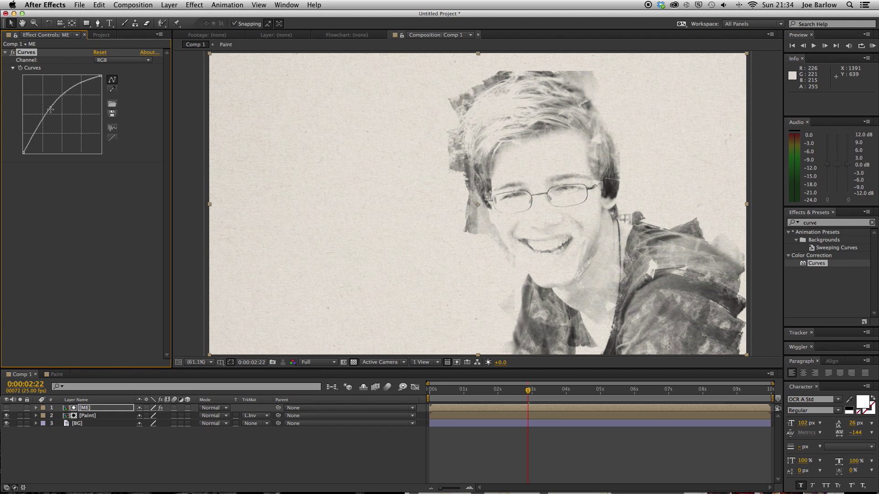
pyautogui.press('super+z')
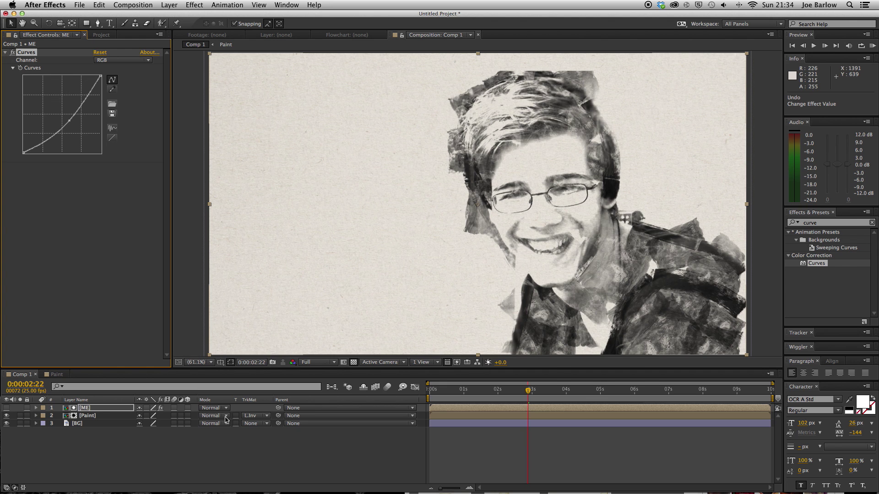
pyautogui.press('KP_0')
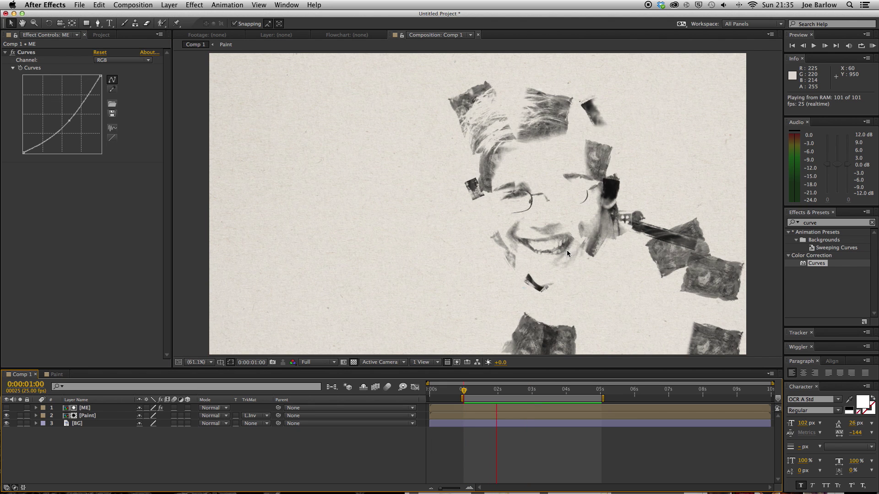